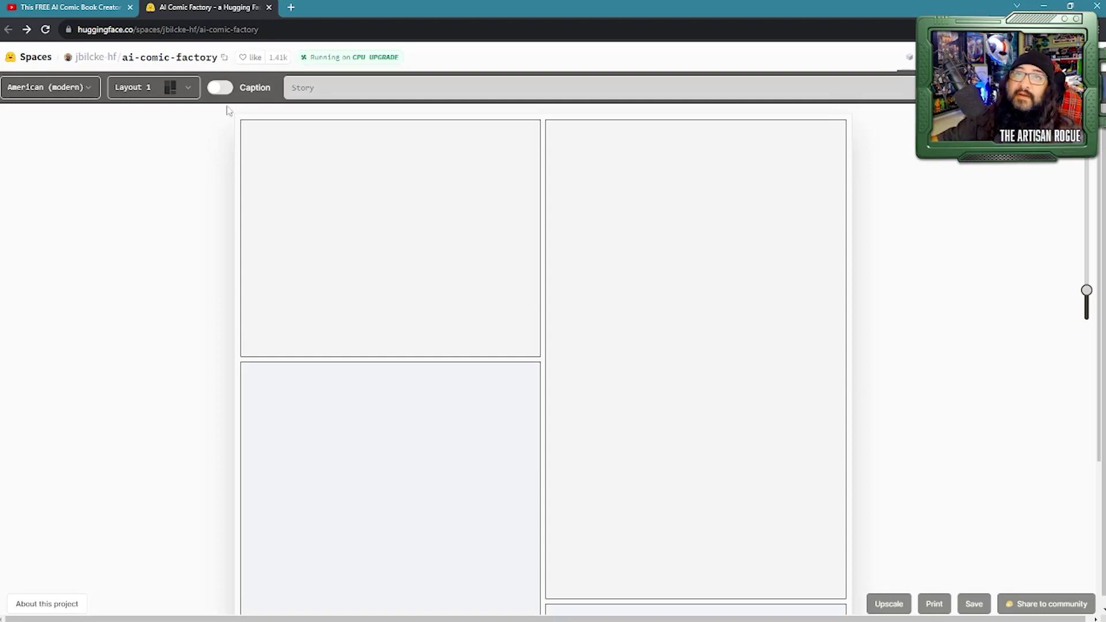
# Switch the comic page layout to Layout 3.
pyautogui.click(190, 87)
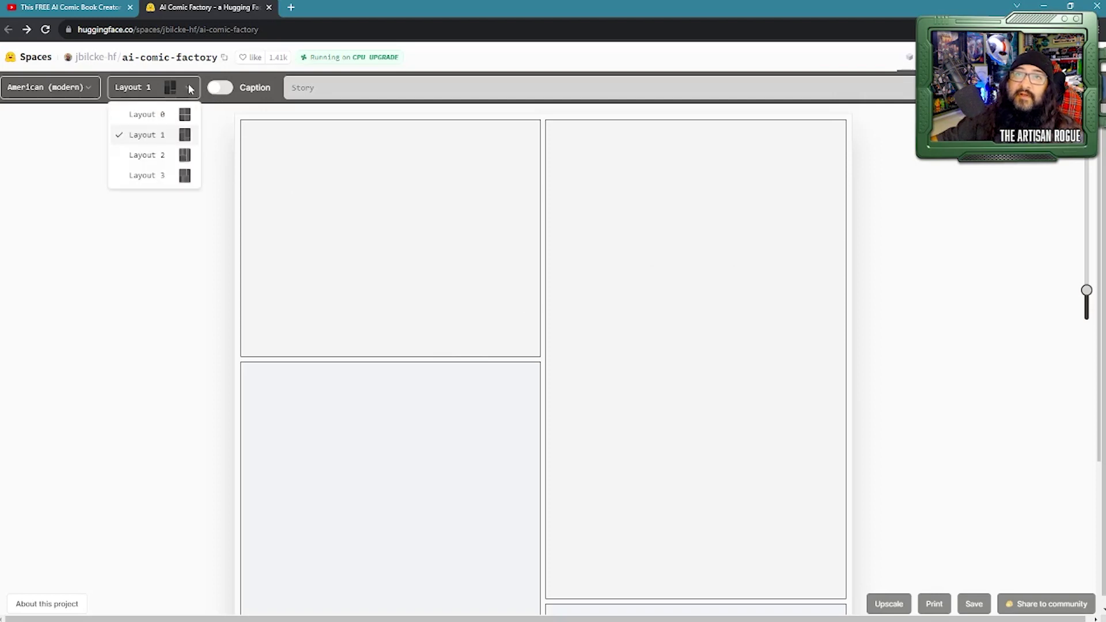
pyautogui.click(170, 121)
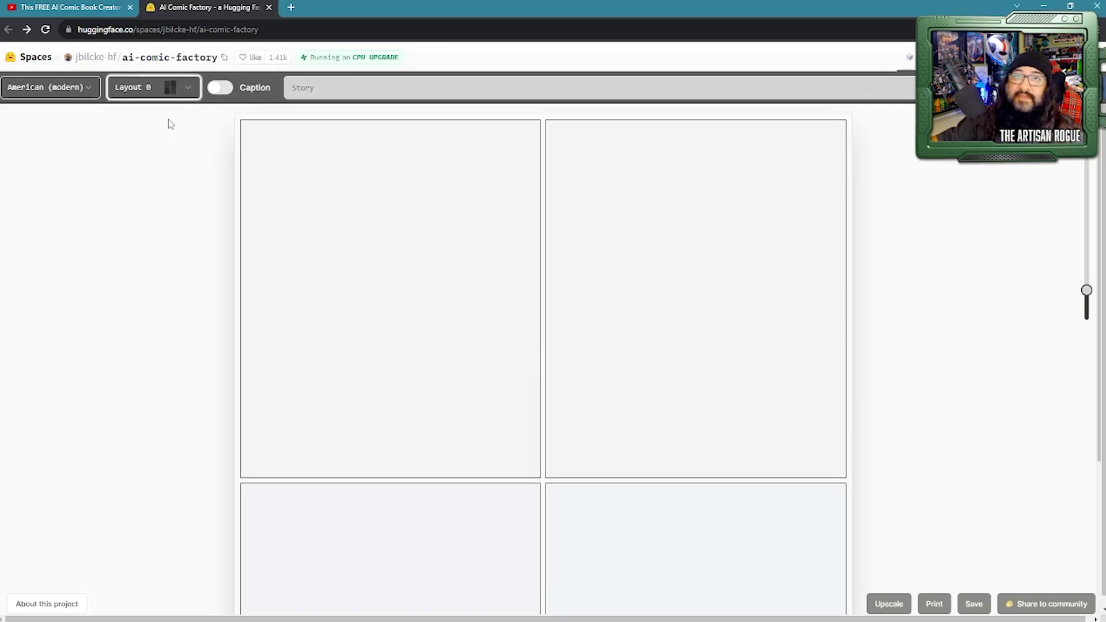
pyautogui.click(189, 88)
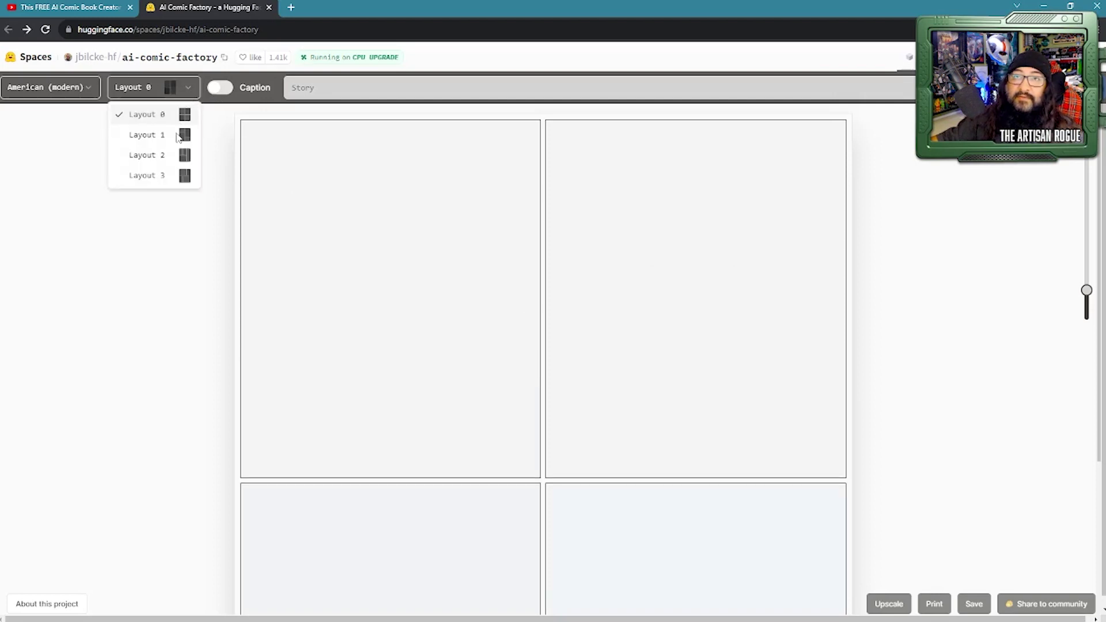
pyautogui.click(164, 176)
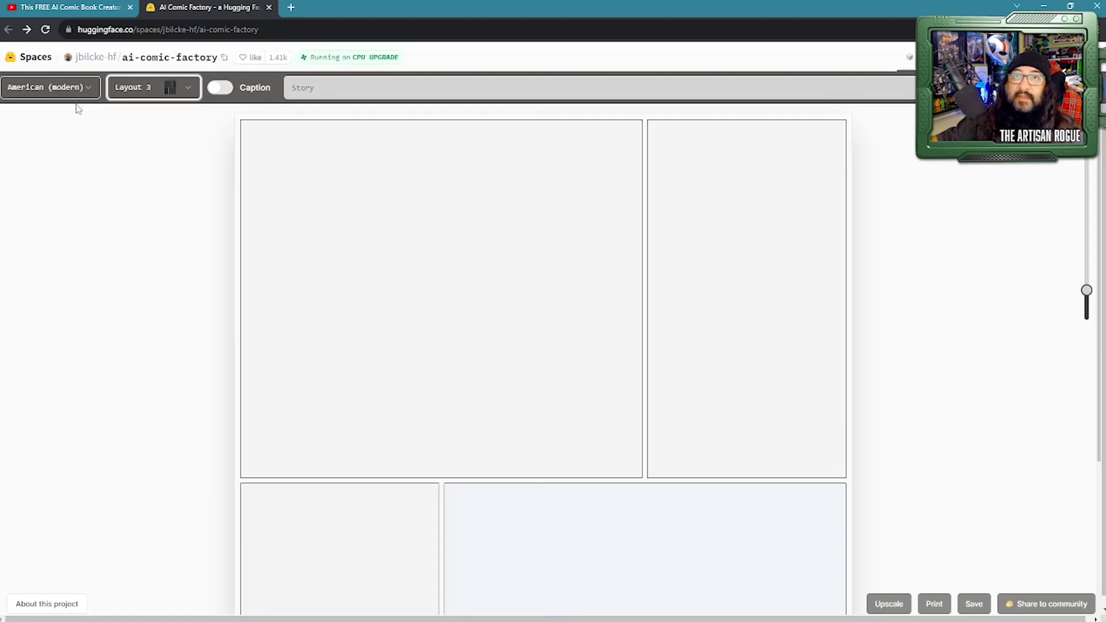
# Keep the American (modern) style and enter the story prompt 'Robot eathng pizza in spaceship'.
pyautogui.click(87, 88)
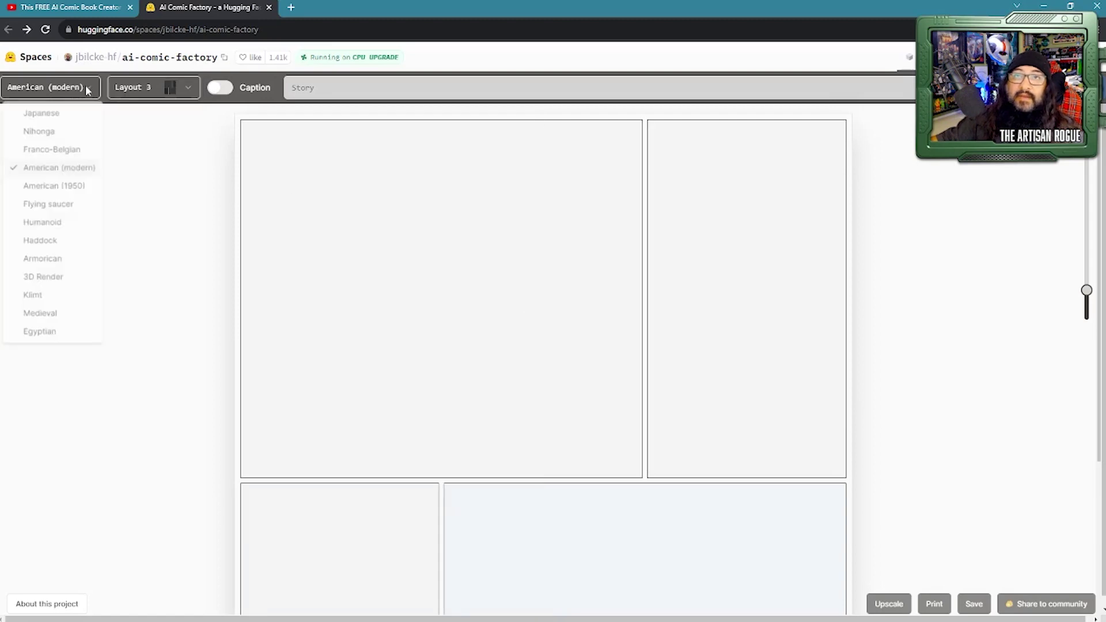
pyautogui.click(75, 173)
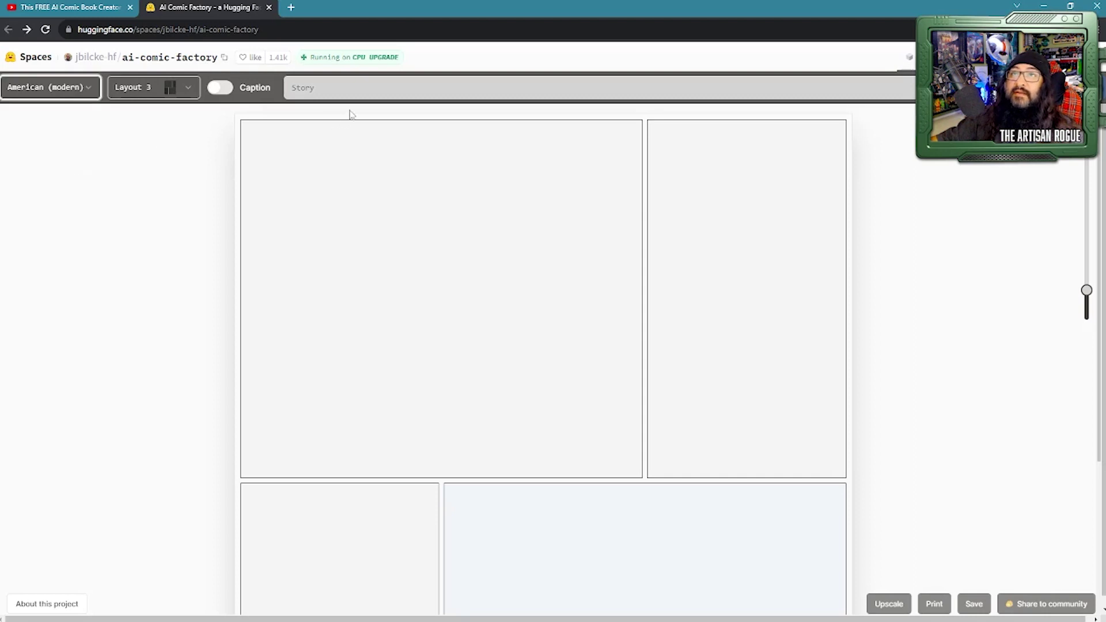
pyautogui.click(404, 88)
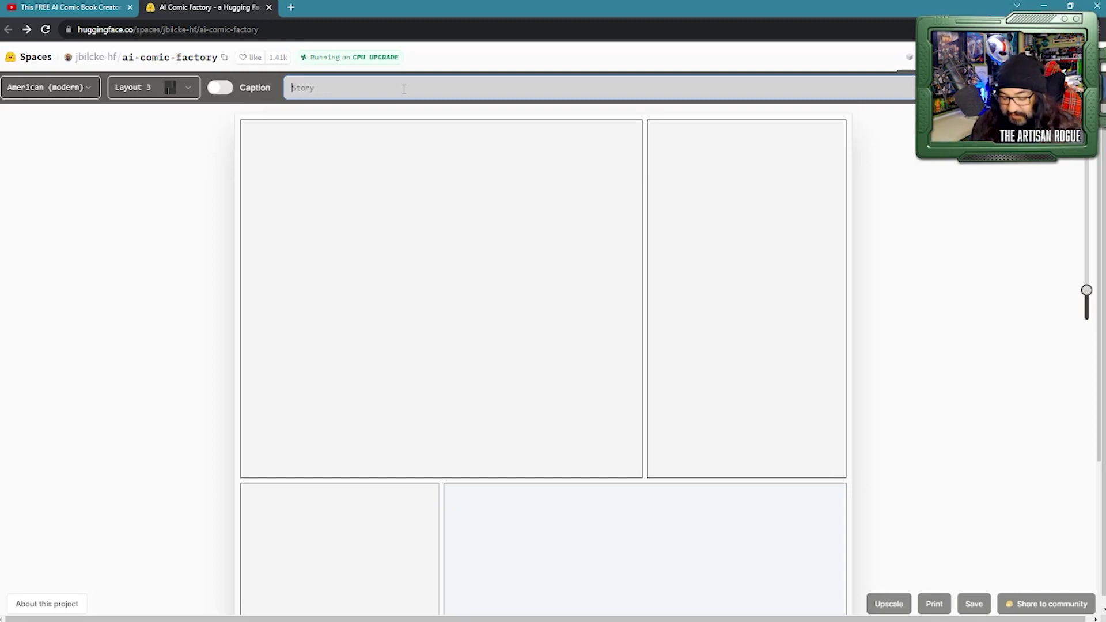
pyautogui.write('Robot ')
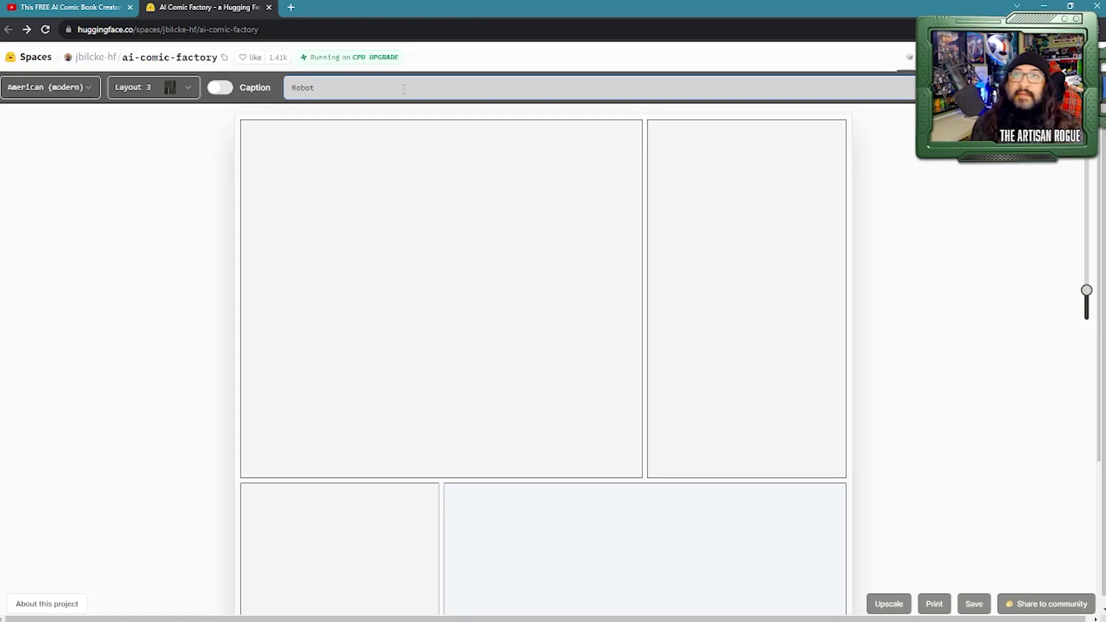
pyautogui.write('eath')
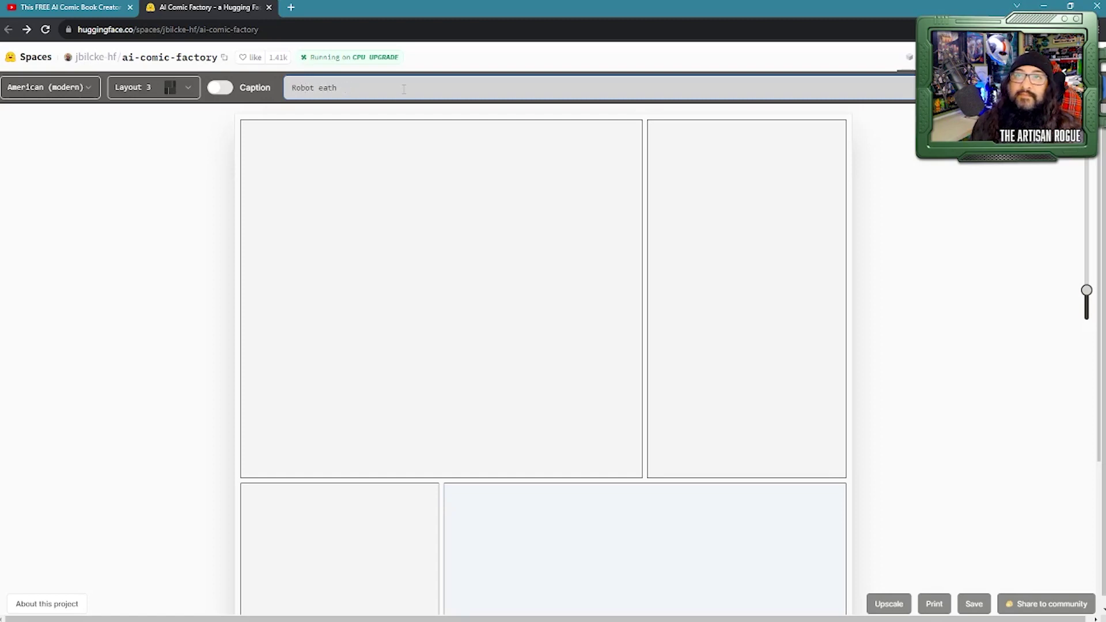
pyautogui.press('BackSpace')
pyautogui.write('ing pizza in ')
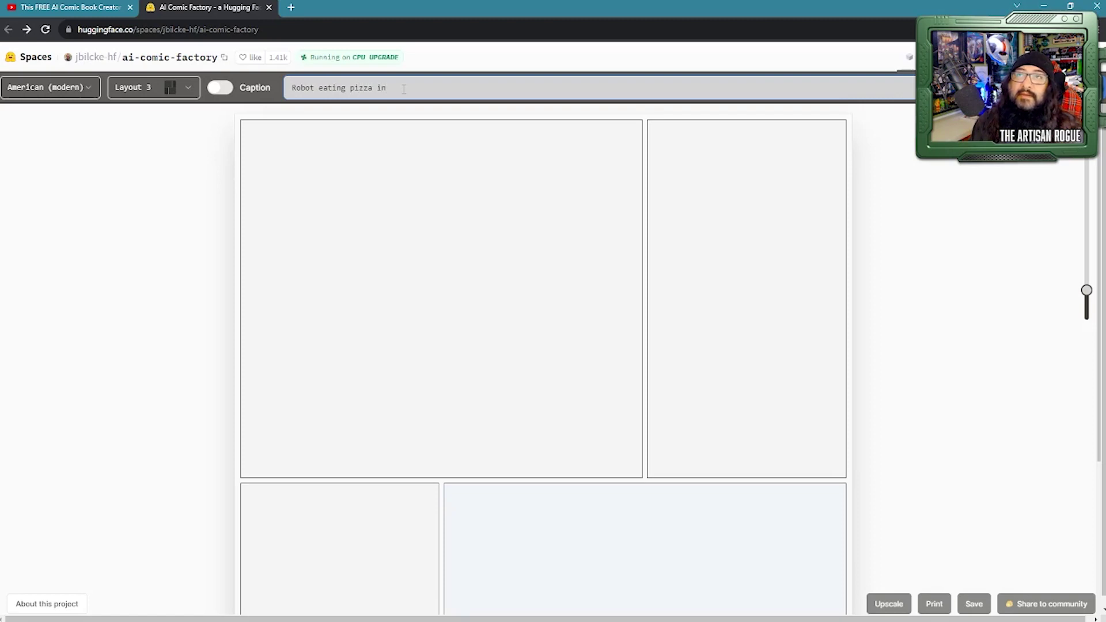
pyautogui.write('spaceship')
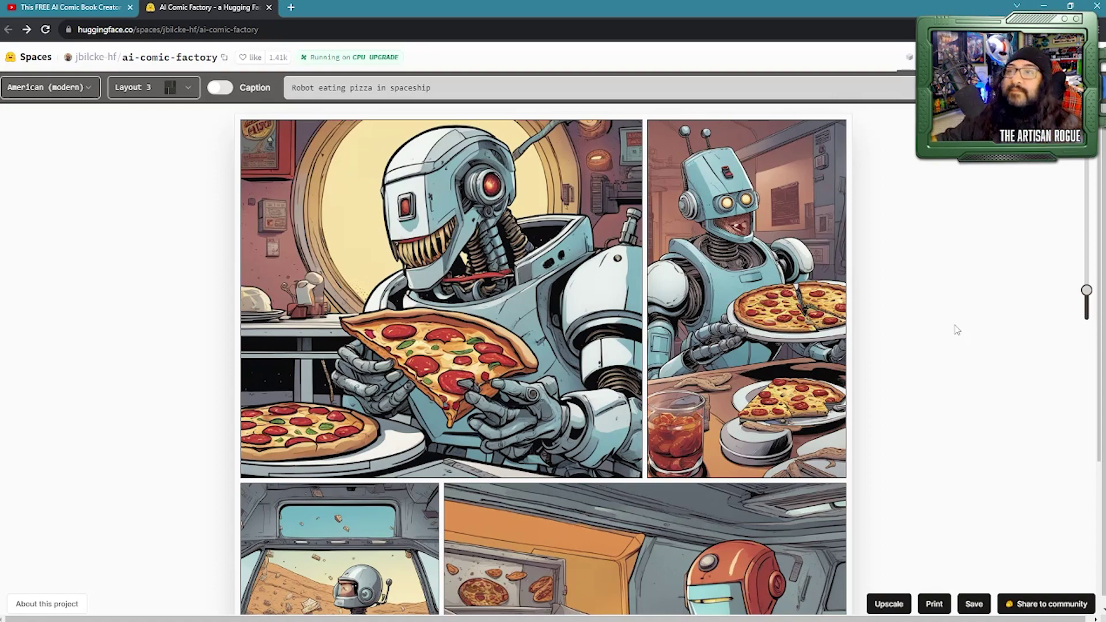
pyautogui.scroll(-4, 919, 298)
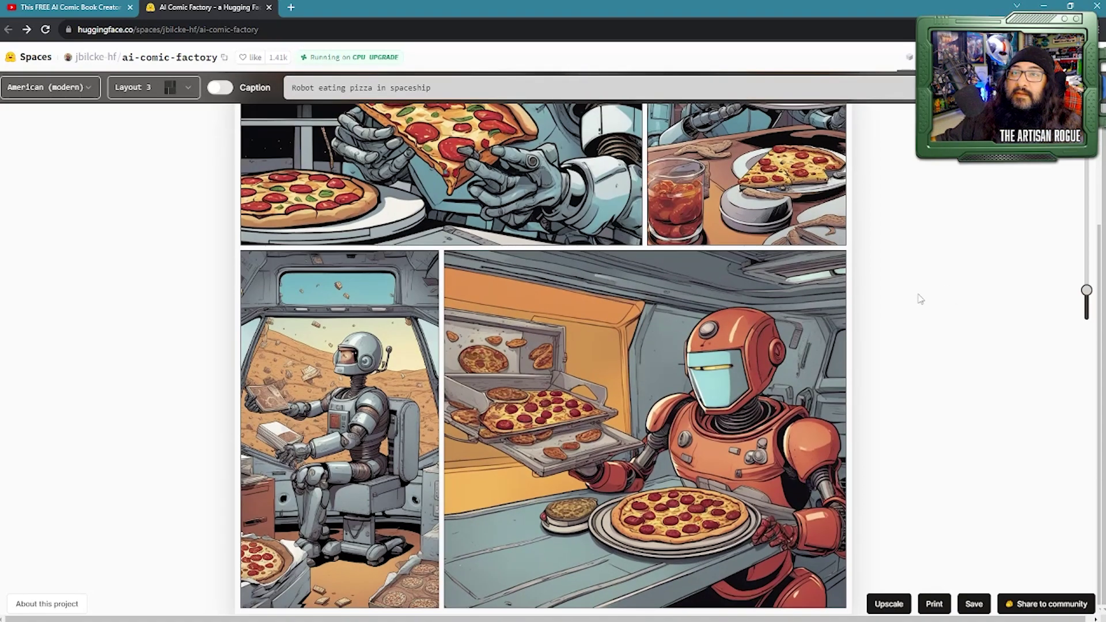
pyautogui.scroll(4, 921, 298)
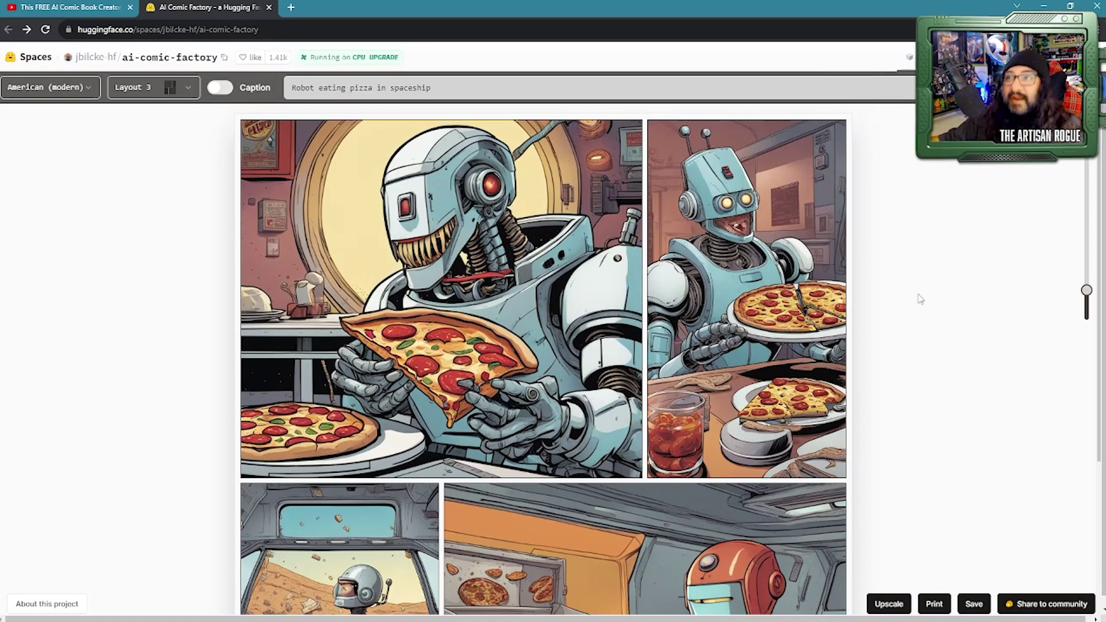
pyautogui.scroll(-4, 920, 298)
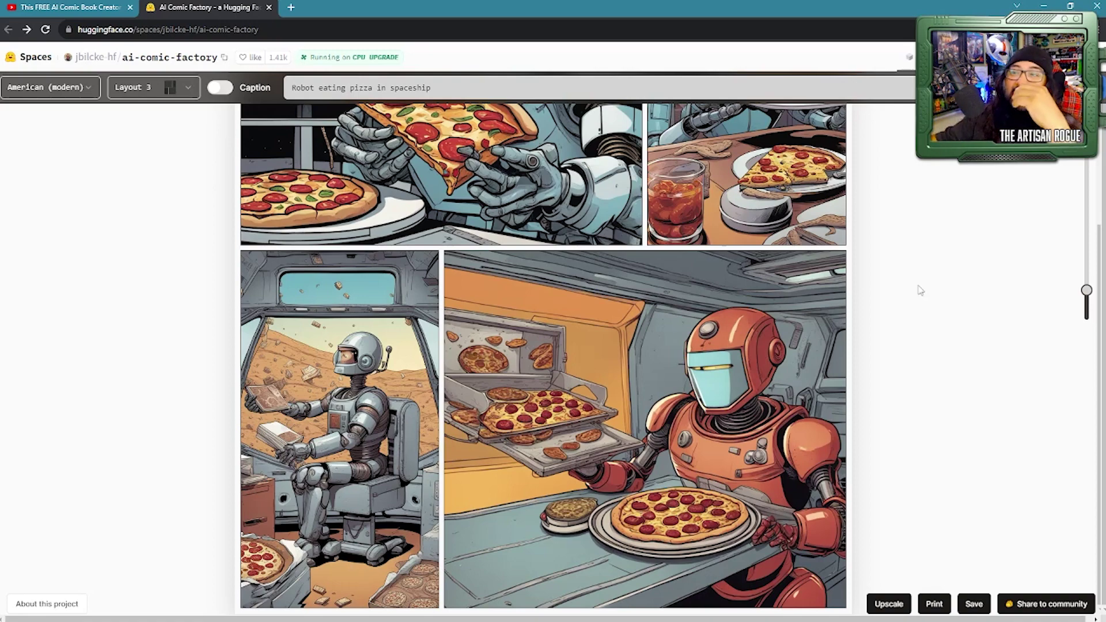
pyautogui.scroll(4, 920, 292)
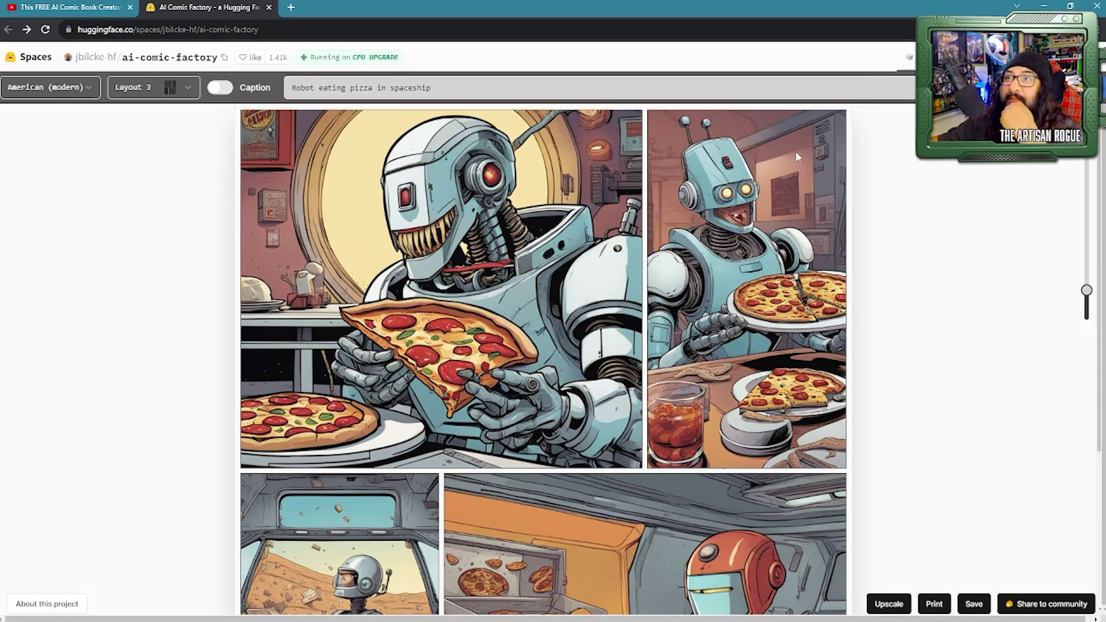
pyautogui.scroll(-4, 719, 381)
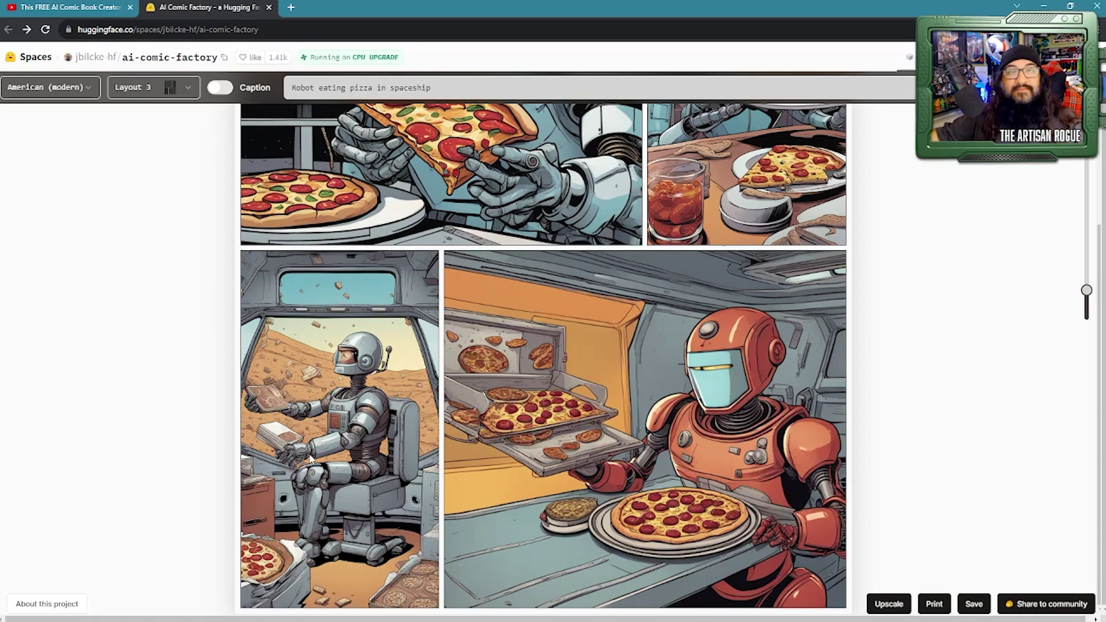
pyautogui.scroll(4, 310, 459)
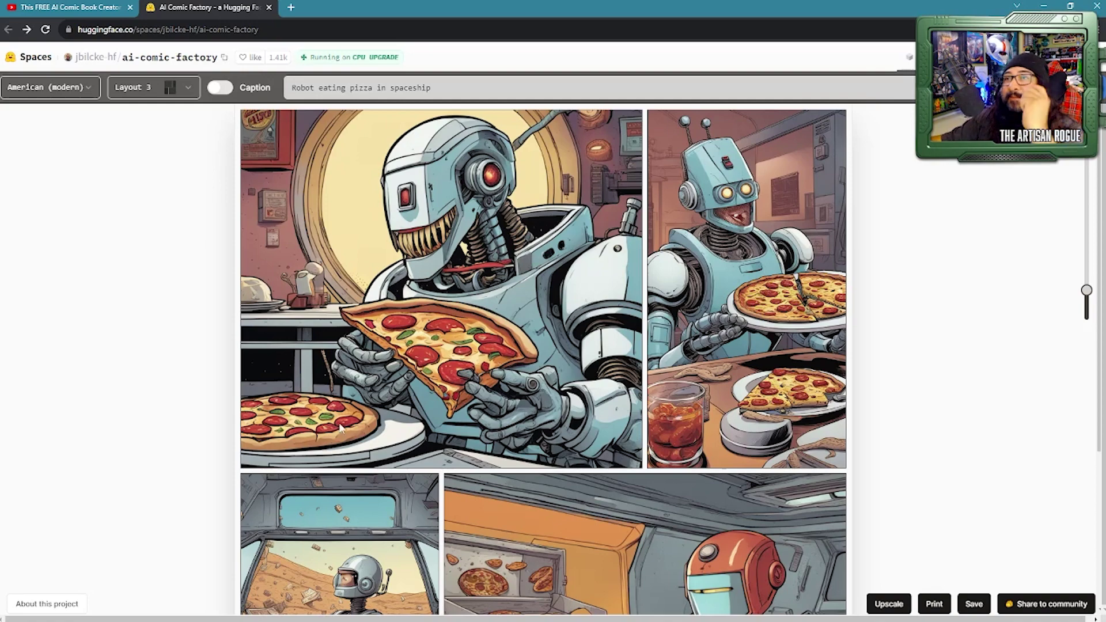
pyautogui.scroll(-2, 340, 427)
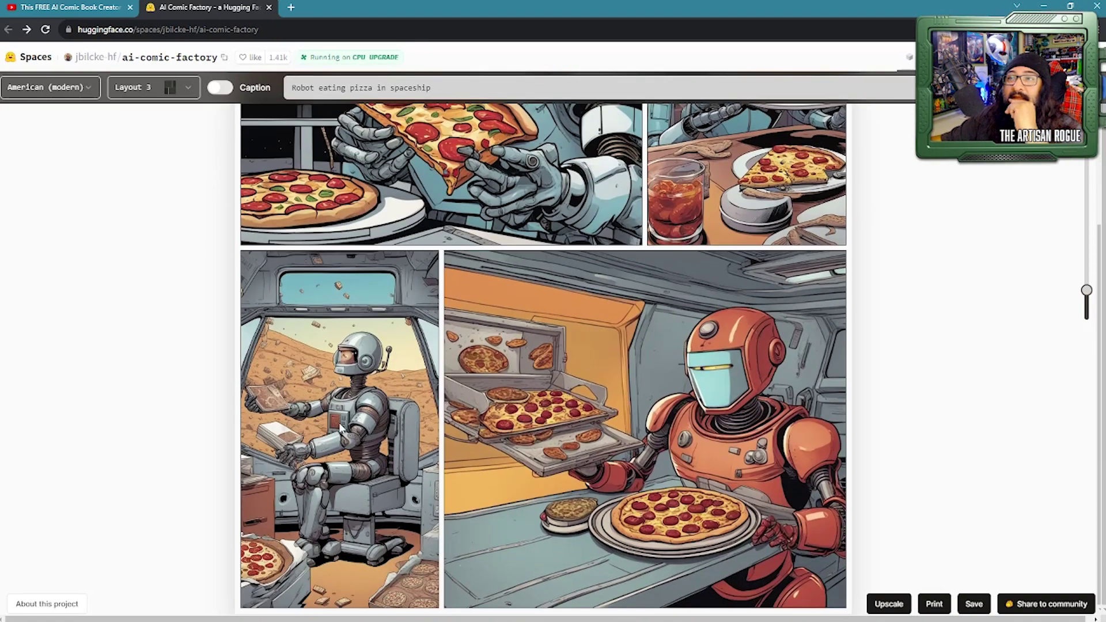
pyautogui.scroll(4, 340, 428)
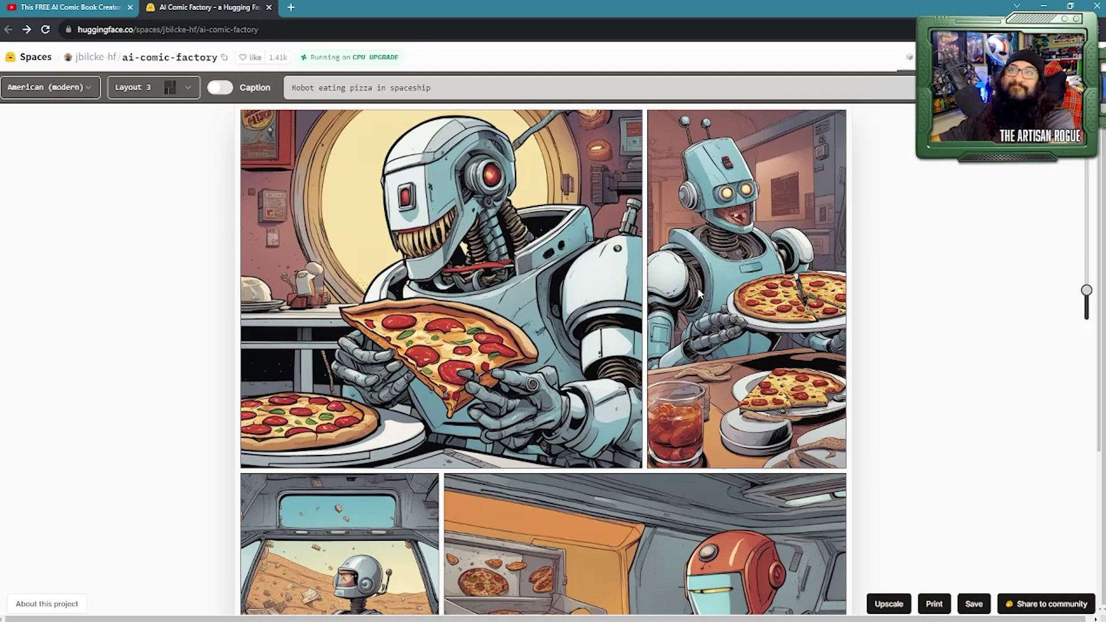
pyautogui.scroll(-4, 700, 293)
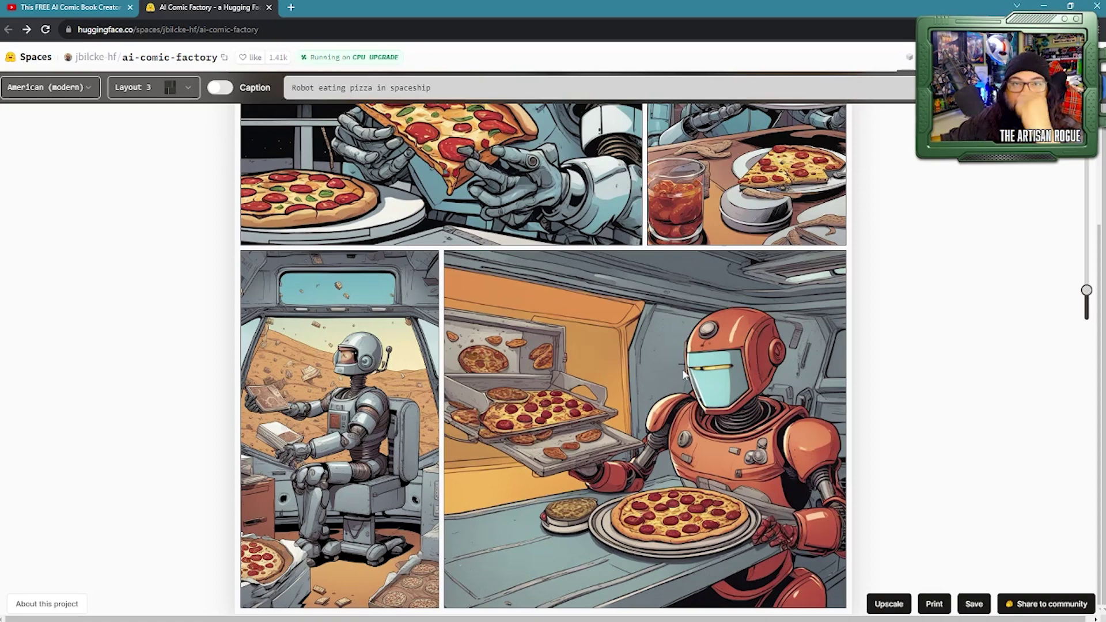
pyautogui.scroll(4, 852, 330)
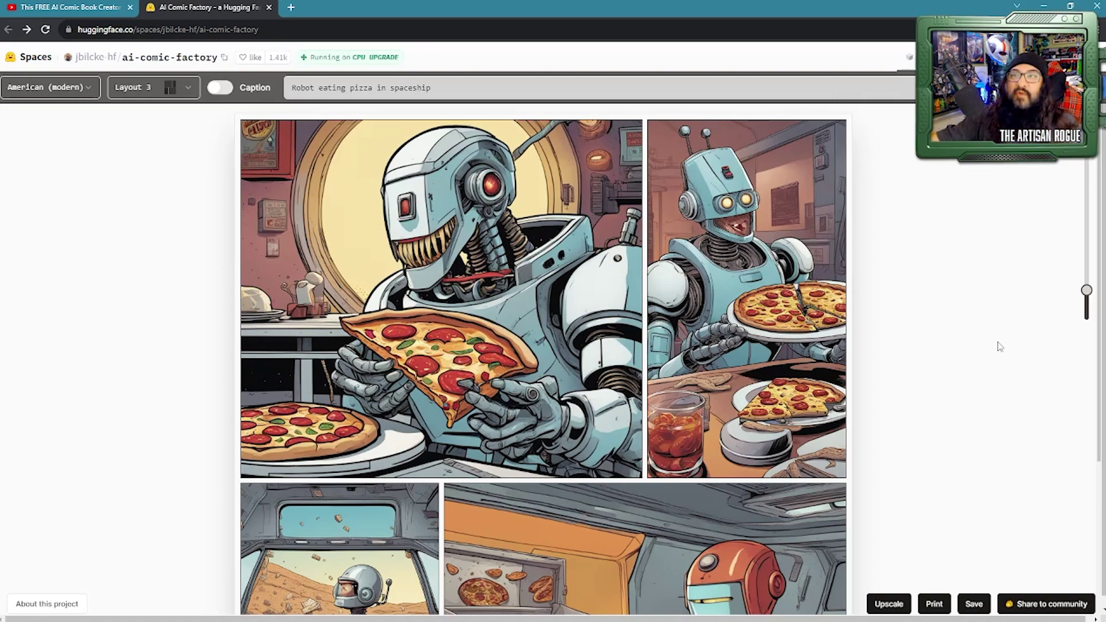
pyautogui.scroll(-4, 648, 341)
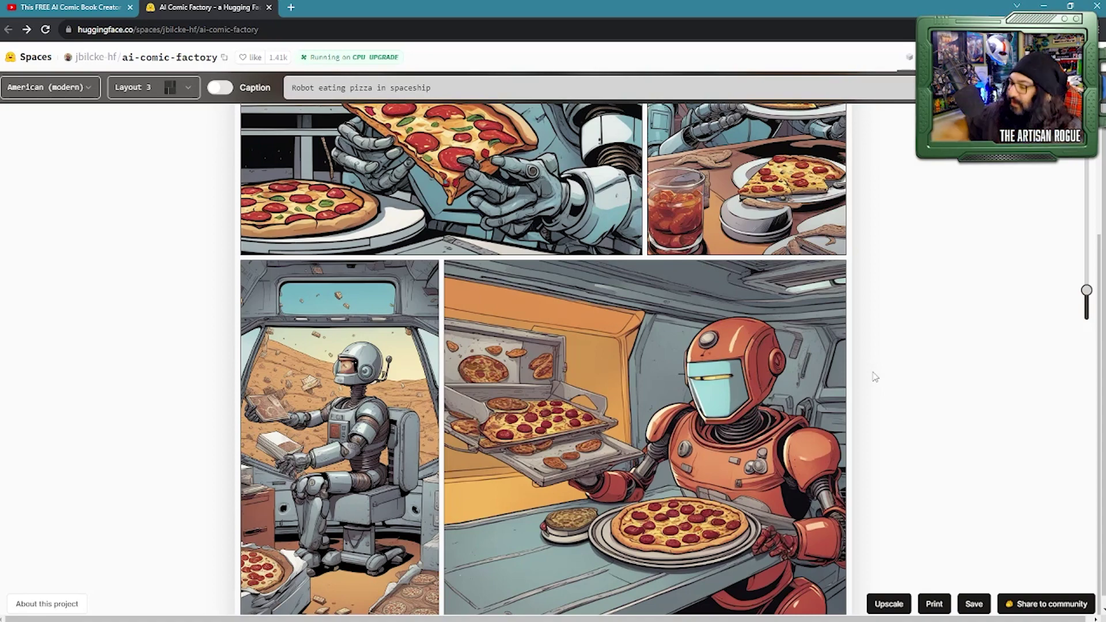
pyautogui.scroll(4, 480, 254)
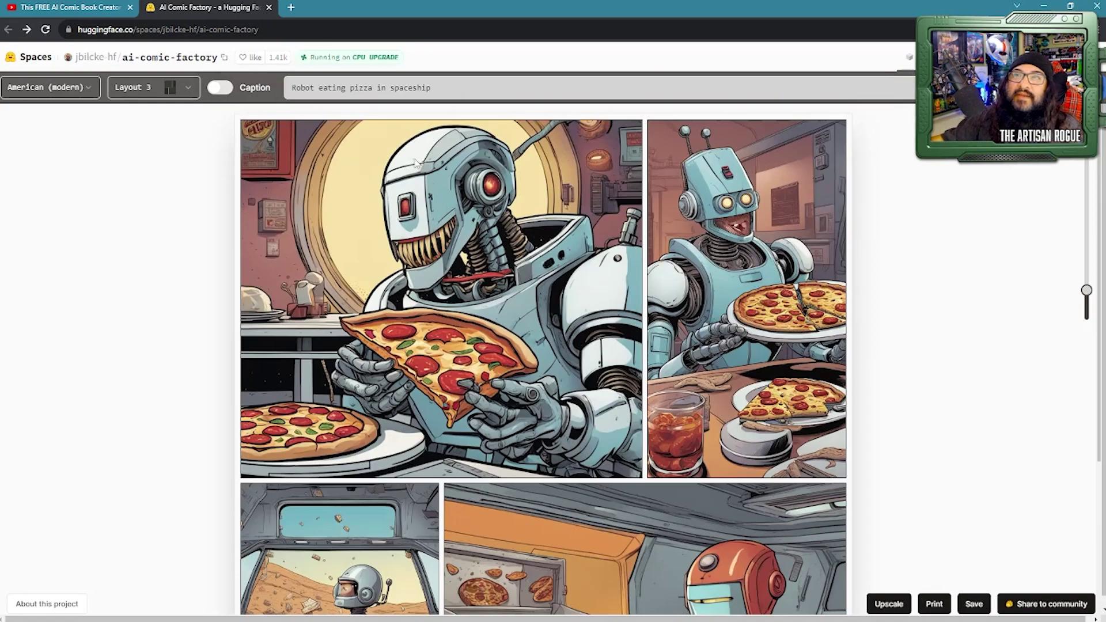
# Regenerate the robot pizza comic using Layout 2.
pyautogui.click(189, 90)
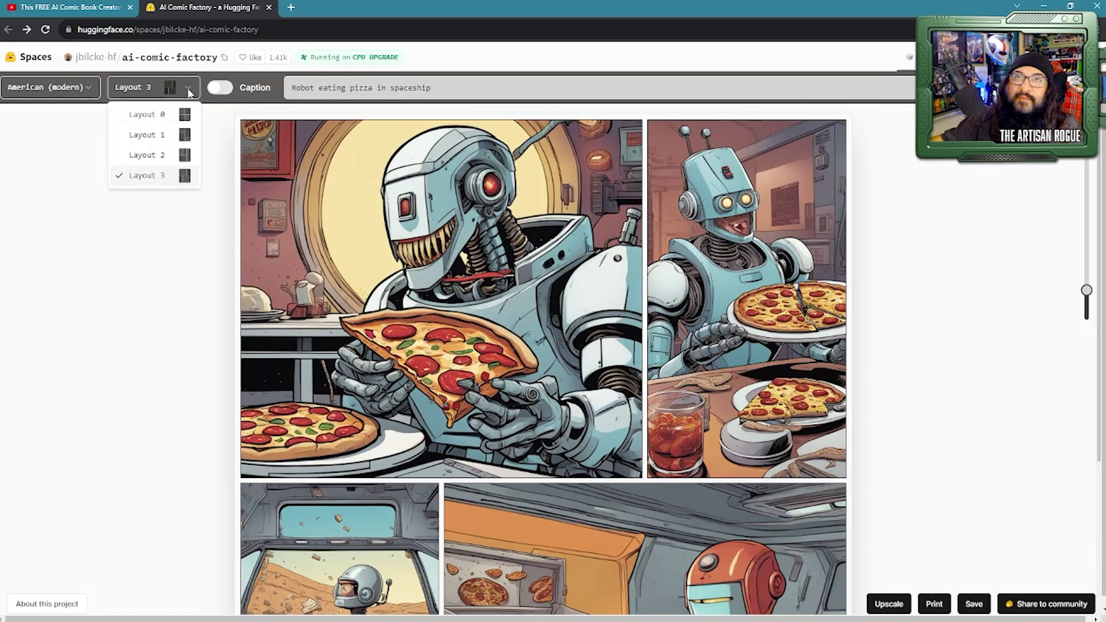
pyautogui.click(184, 157)
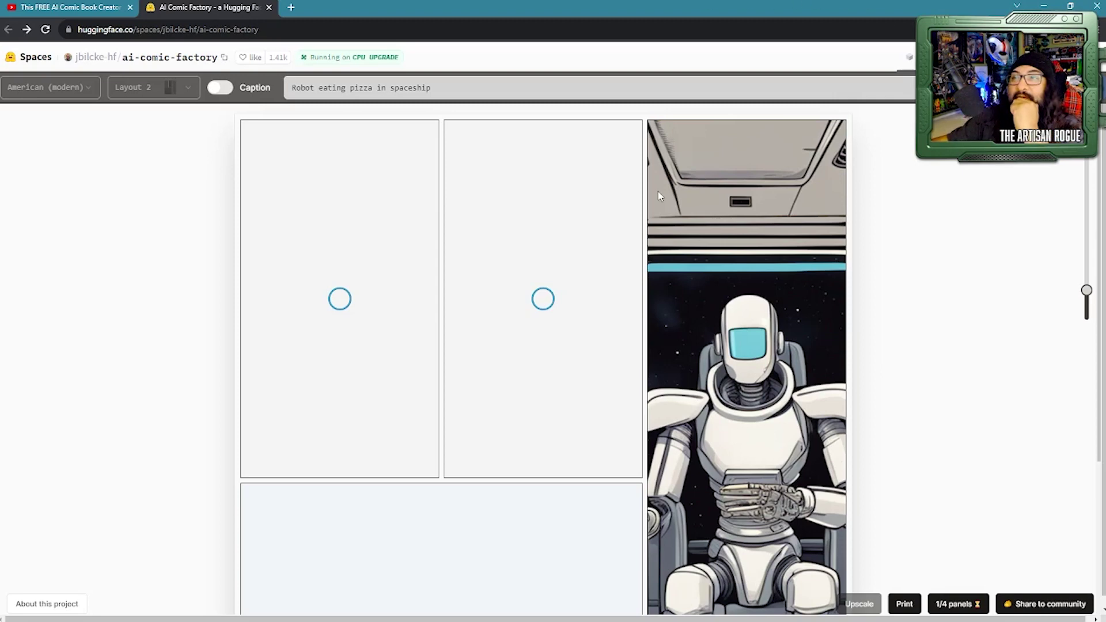
pyautogui.scroll(-4, 658, 191)
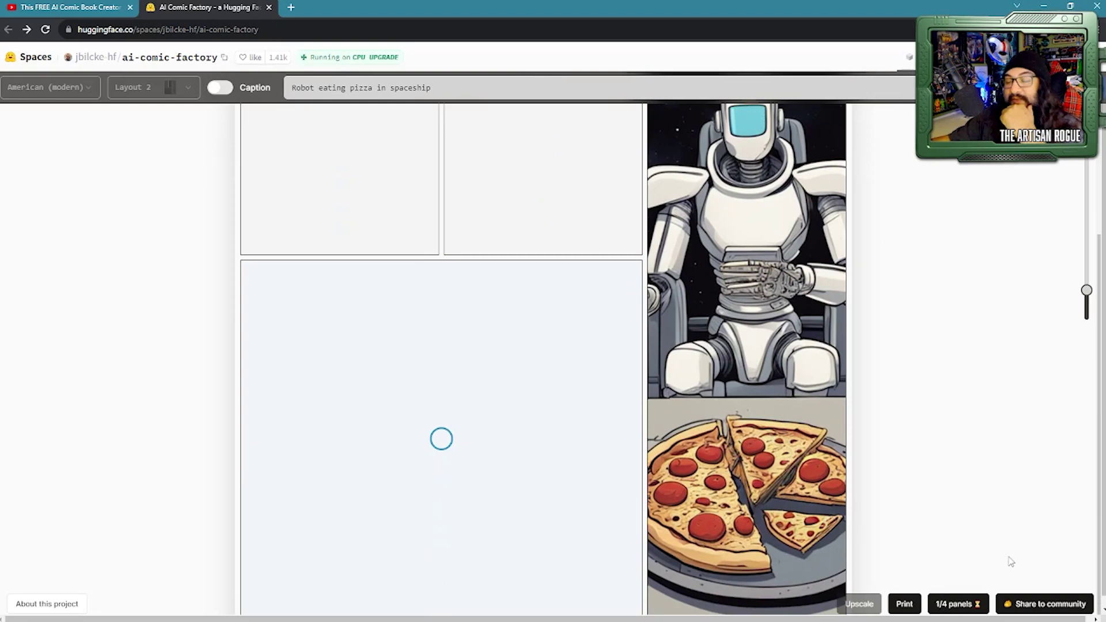
pyautogui.scroll(4, 1011, 562)
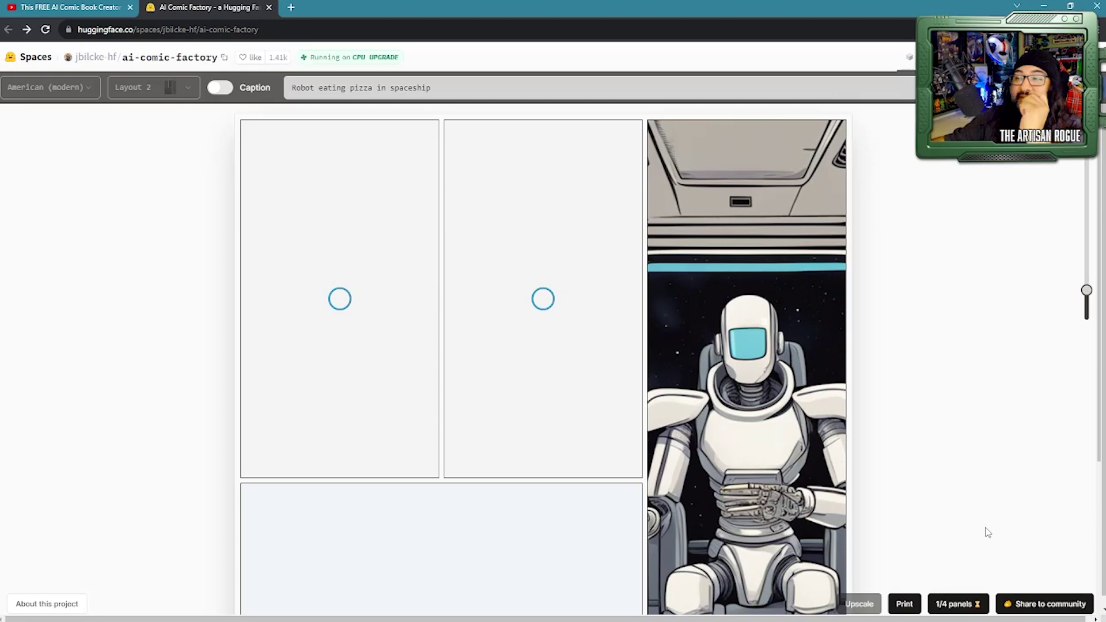
pyautogui.scroll(-4, 929, 427)
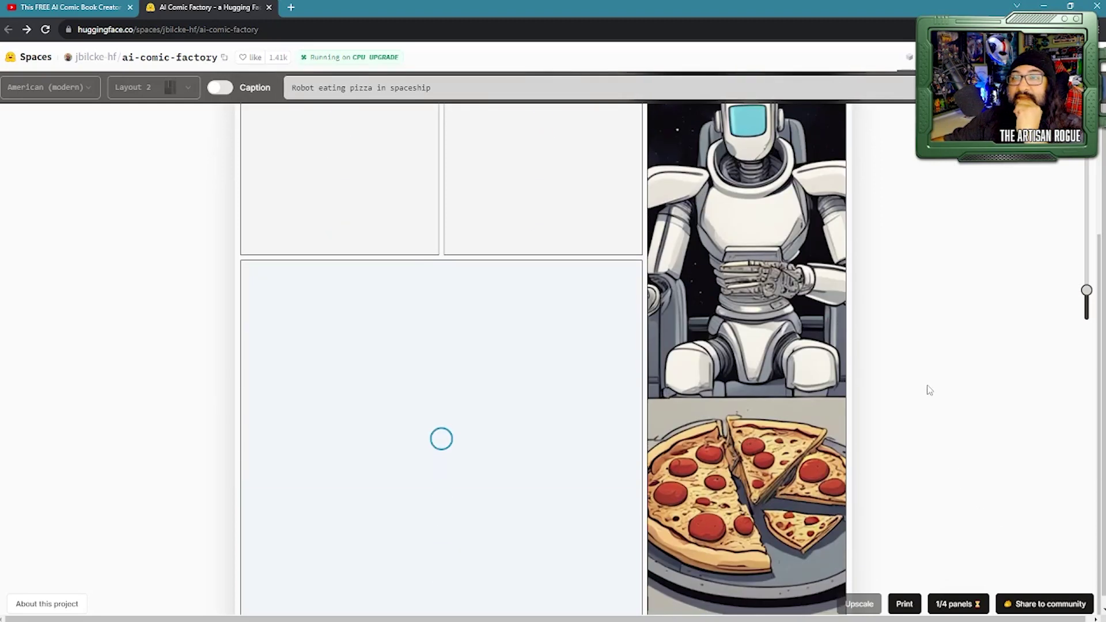
pyautogui.scroll(4, 929, 390)
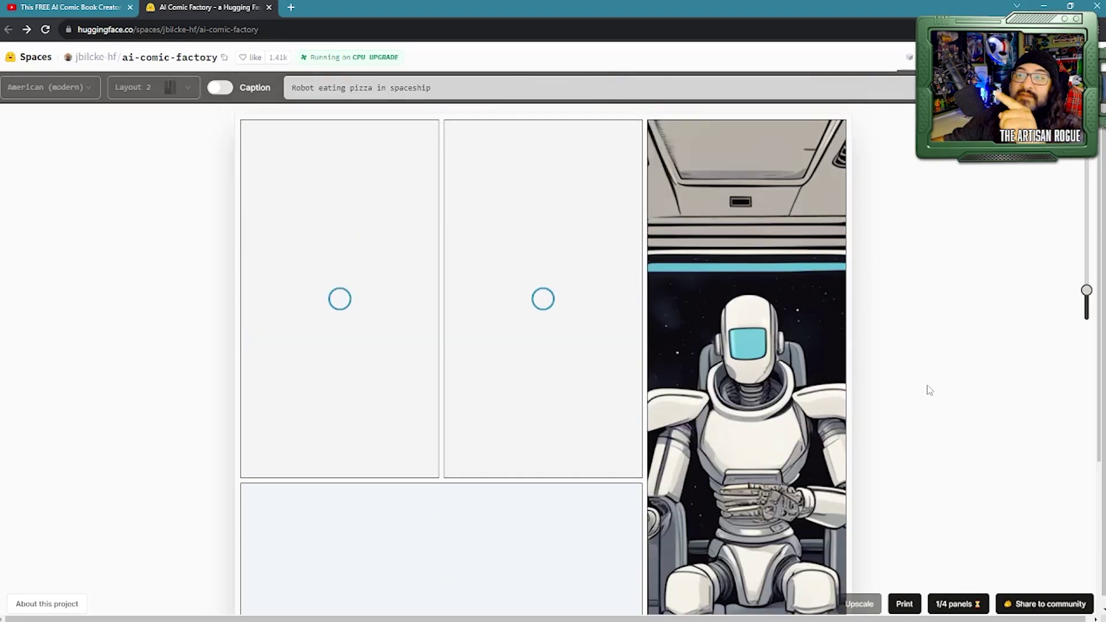
pyautogui.scroll(-4, 929, 390)
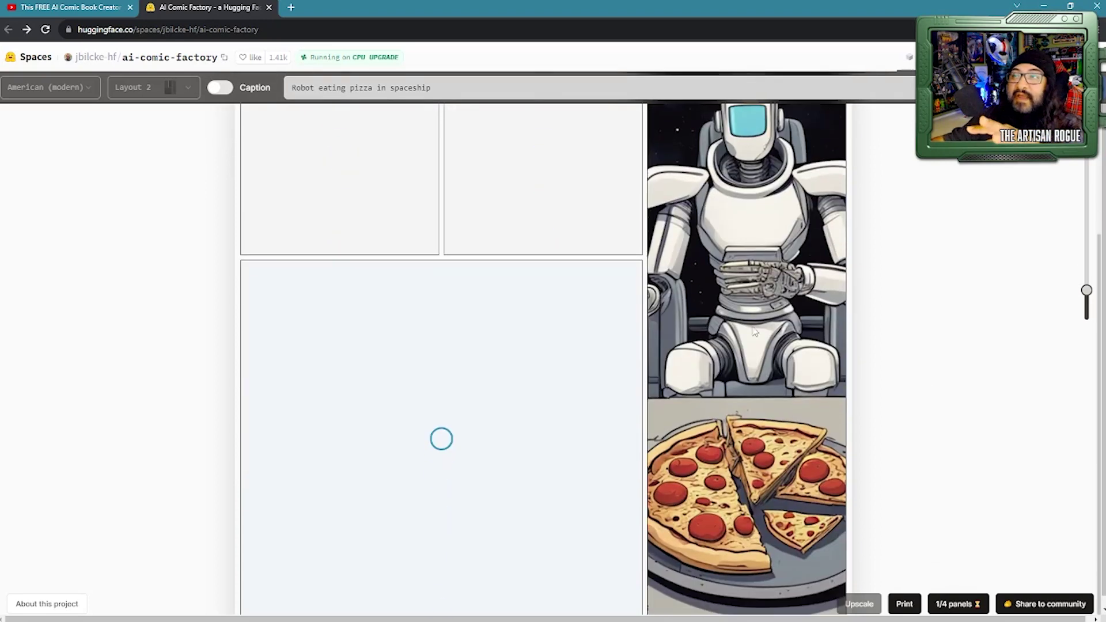
pyautogui.scroll(3, 752, 337)
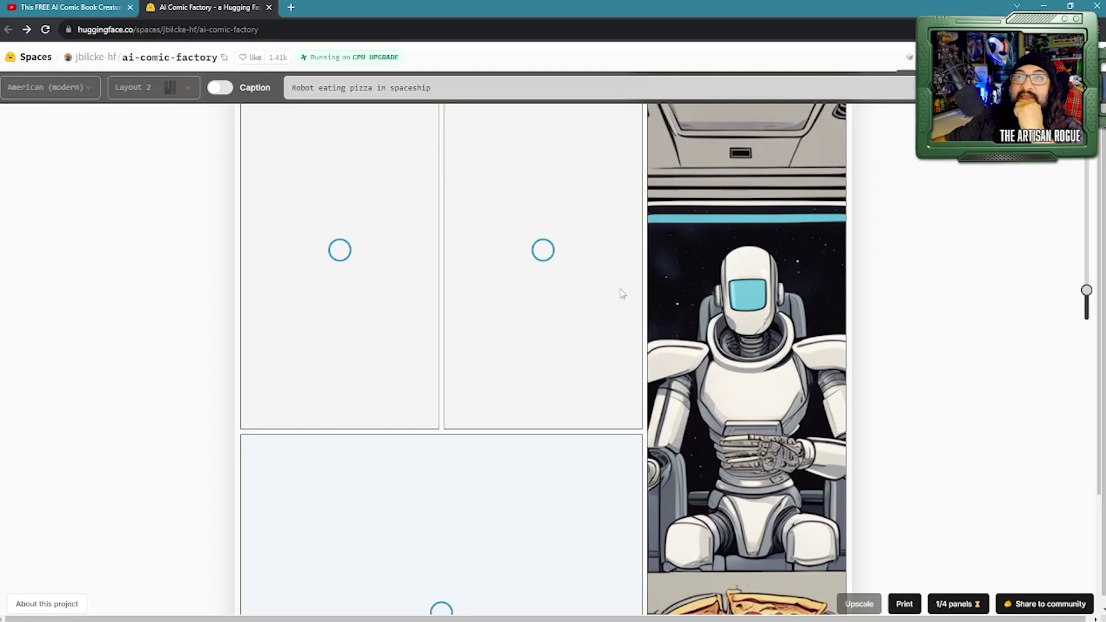
pyautogui.scroll(1, 594, 278)
pyautogui.scroll(-4, 593, 280)
pyautogui.scroll(4, 594, 280)
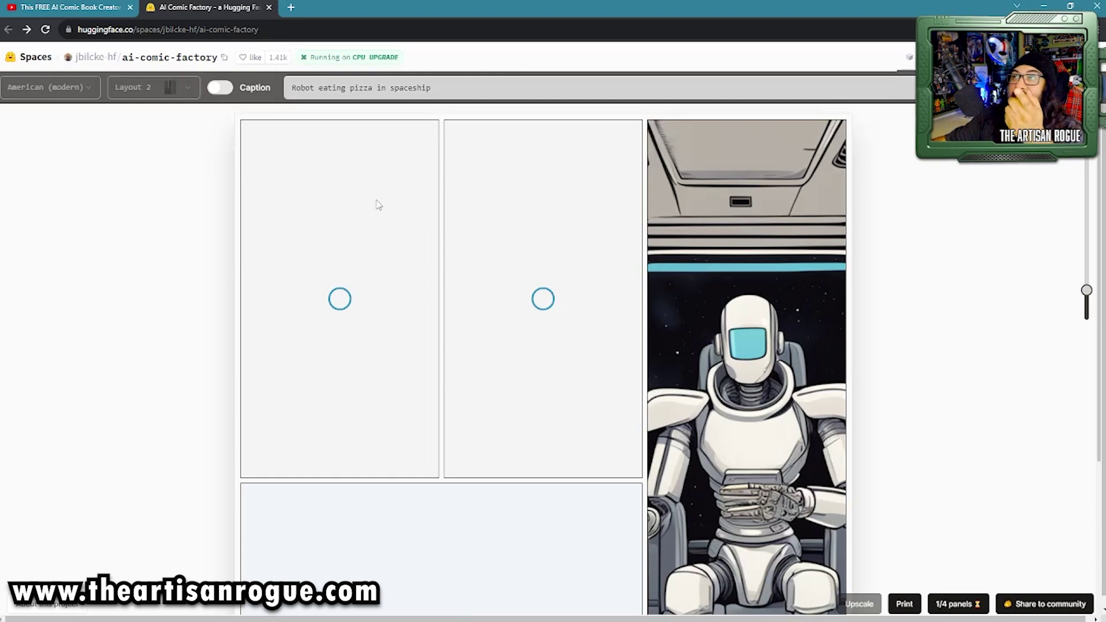
# Choose Layout 2 and generate the comic from the story 'Robot eating pizza in spaceship'.
pyautogui.click(560, 88)
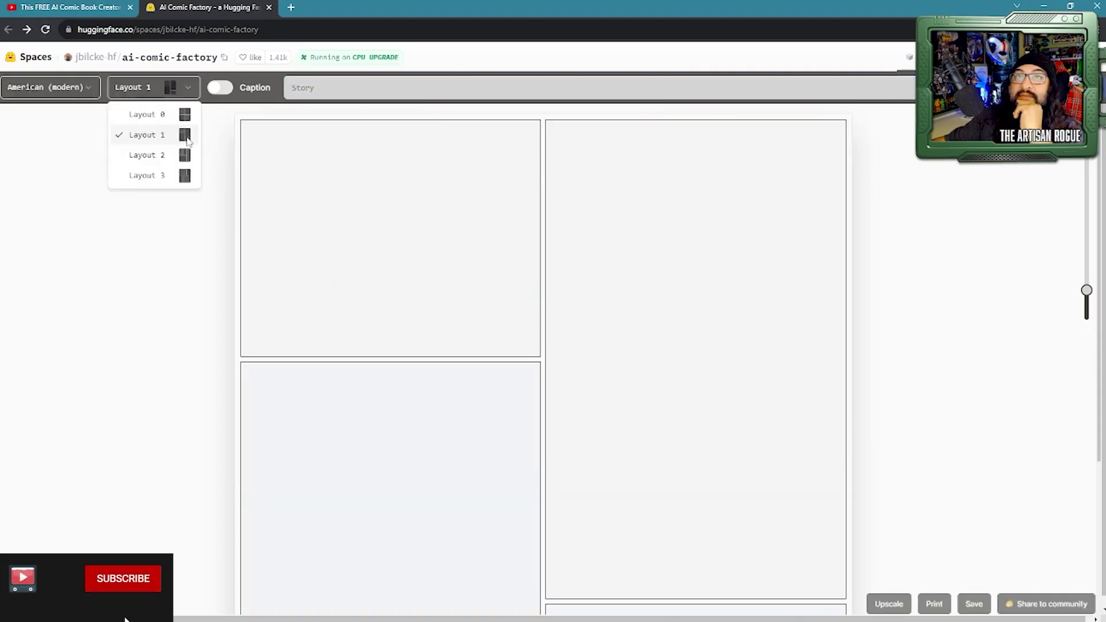
pyautogui.click(184, 155)
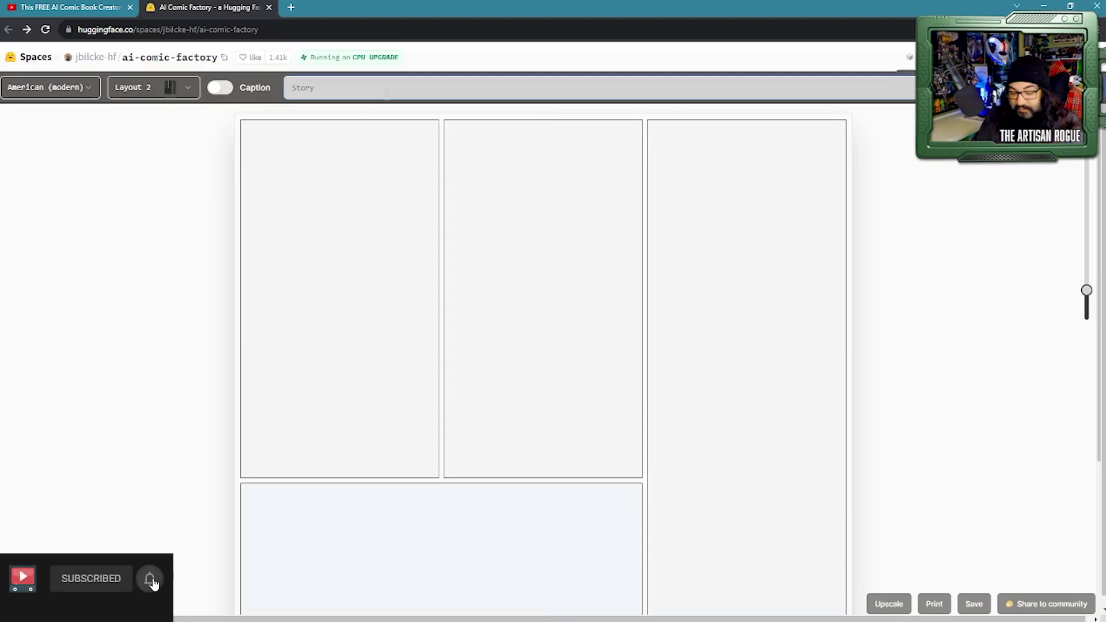
pyautogui.write('Robot')
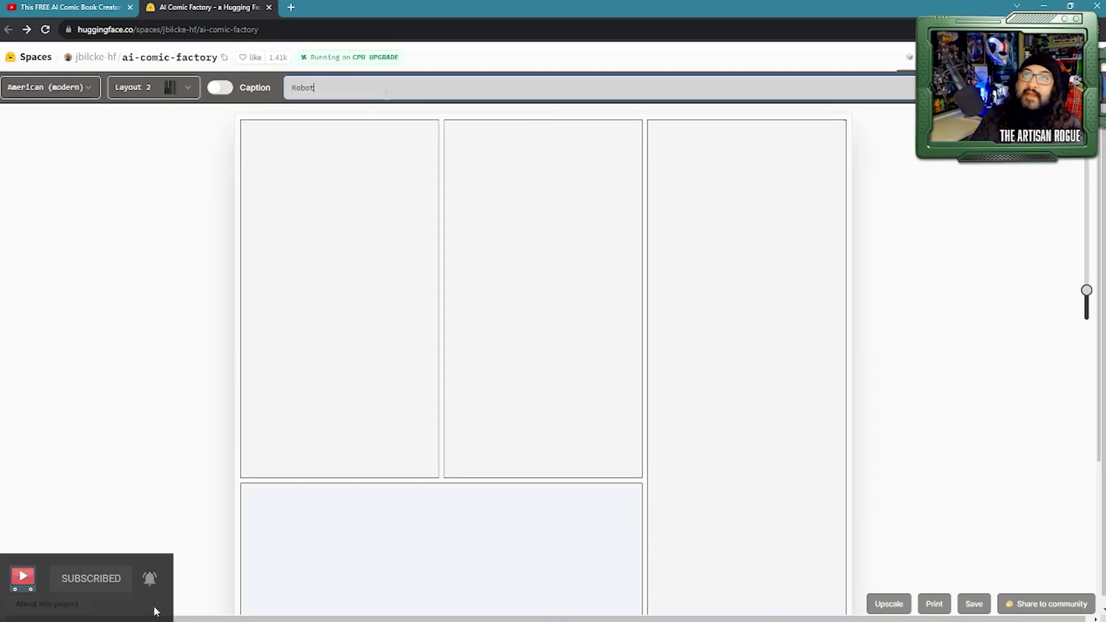
pyautogui.write(' eating p')
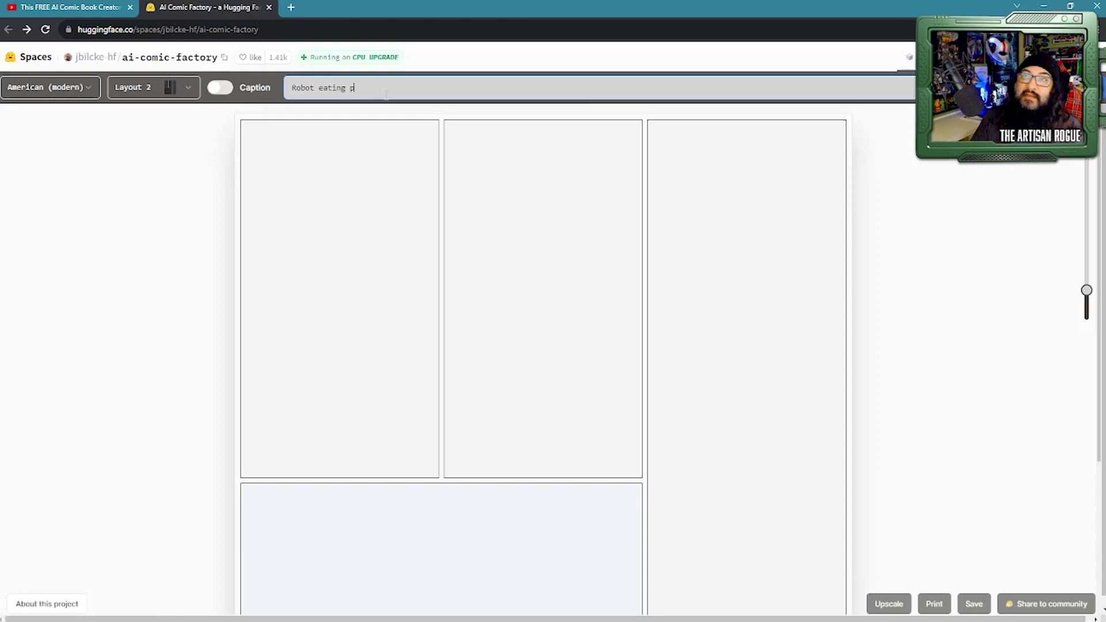
pyautogui.write('izza in spaceship')
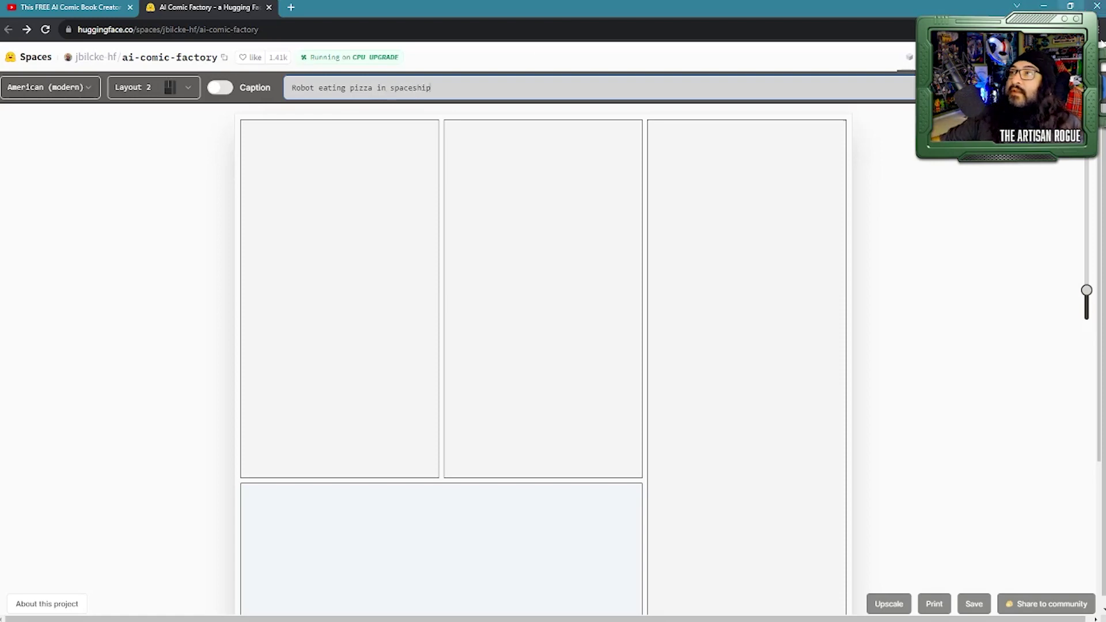
pyautogui.press('Return')
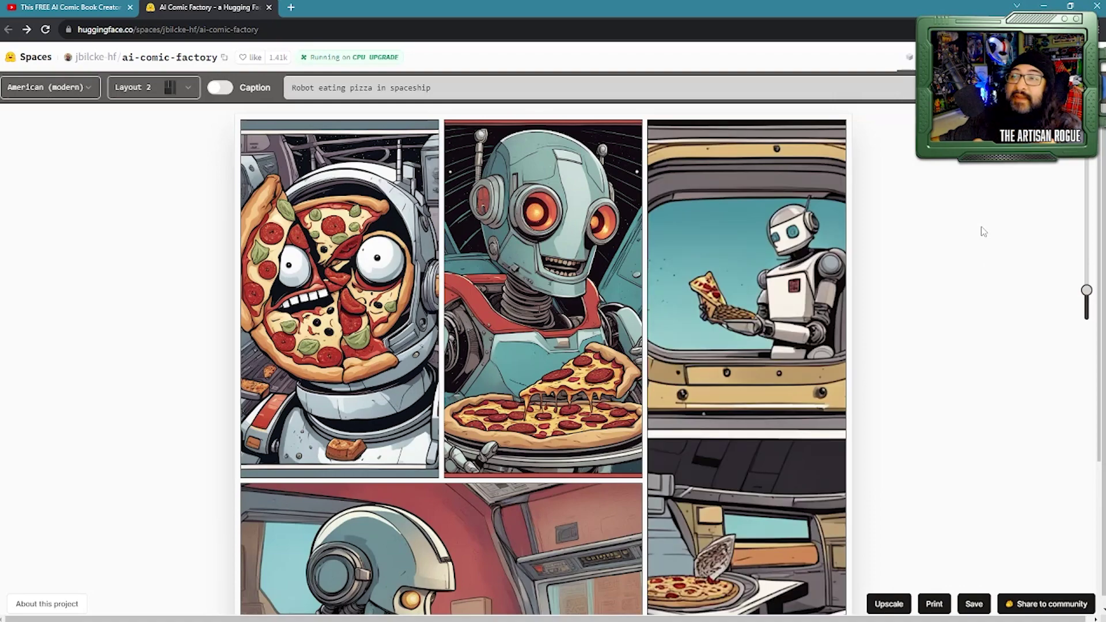
# Scroll through the Layout 2 comic and return to its top row of panels.
pyautogui.scroll(-4, 984, 231)
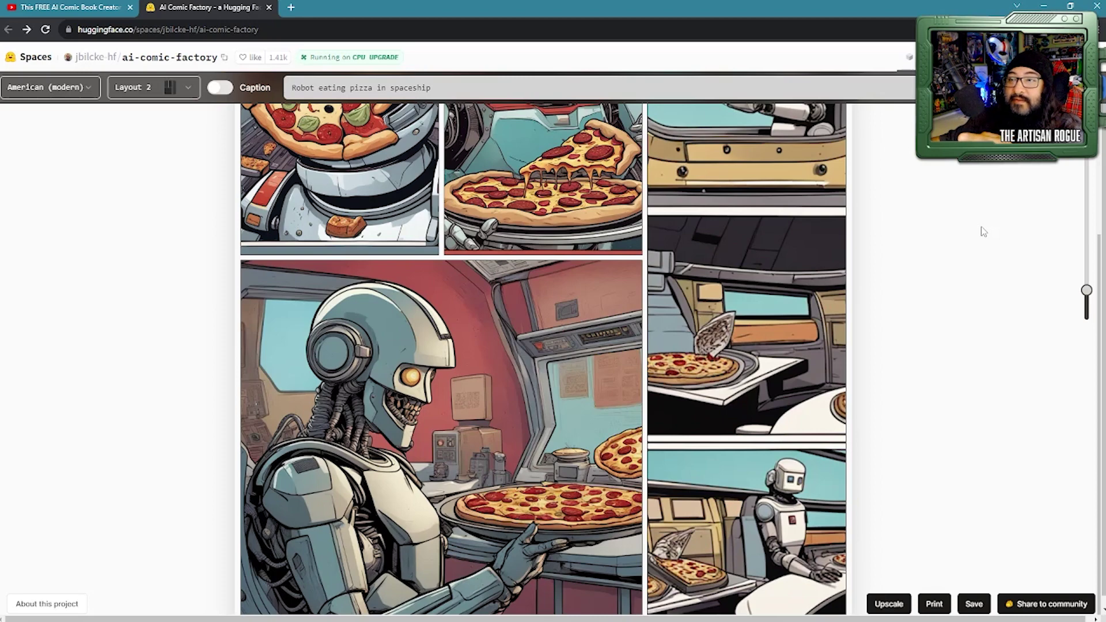
pyautogui.scroll(4, 984, 232)
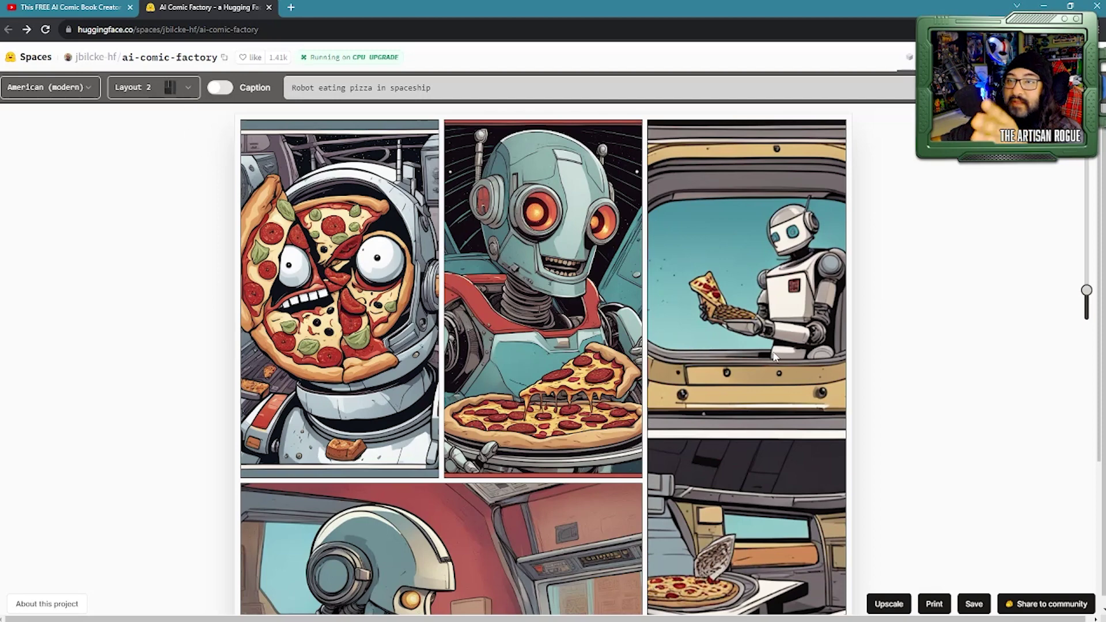
pyautogui.scroll(-4, 774, 356)
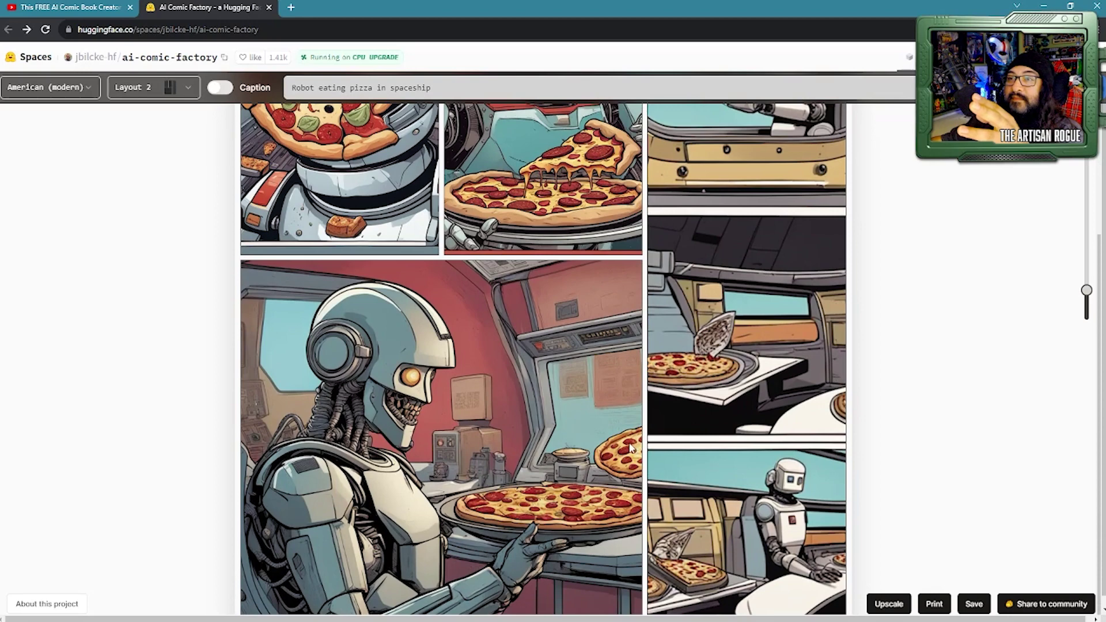
pyautogui.scroll(-1, 804, 454)
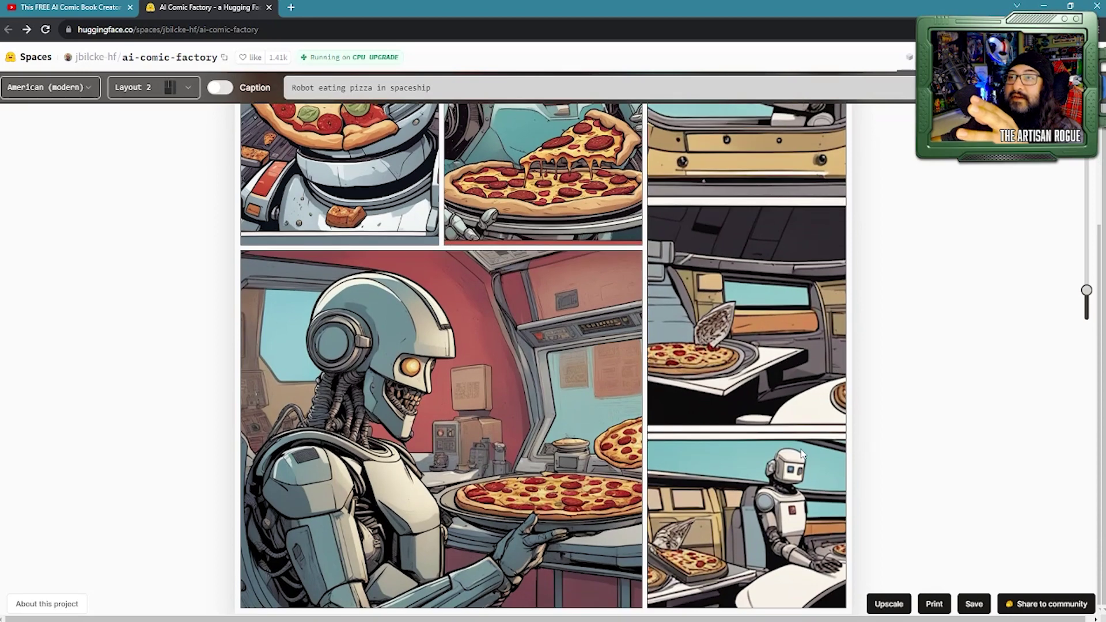
pyautogui.scroll(4, 804, 455)
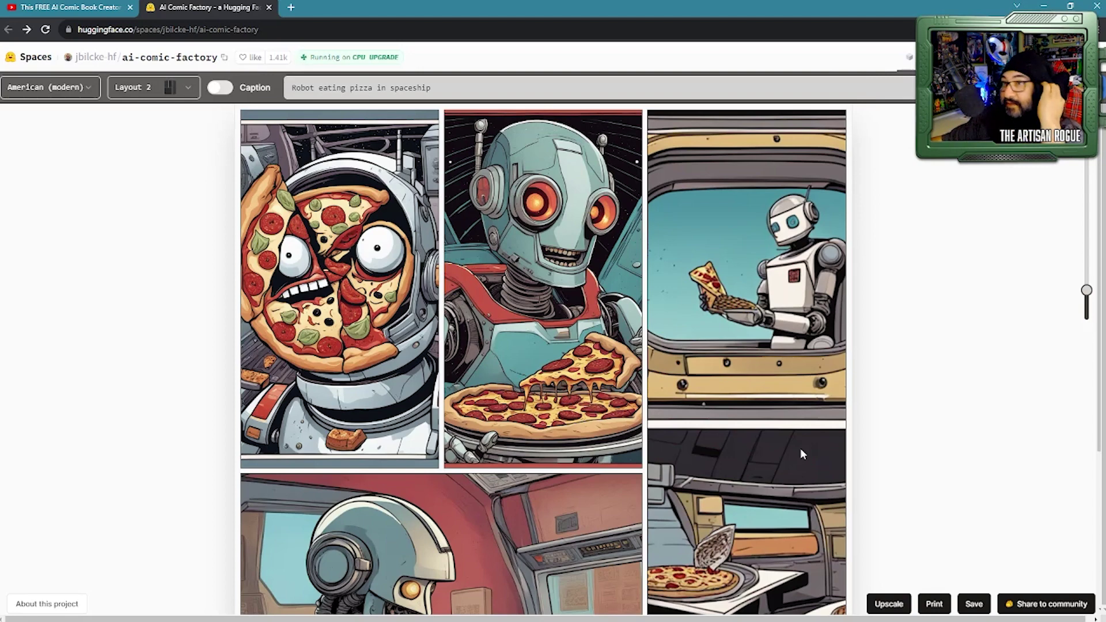
pyautogui.scroll(-3, 803, 455)
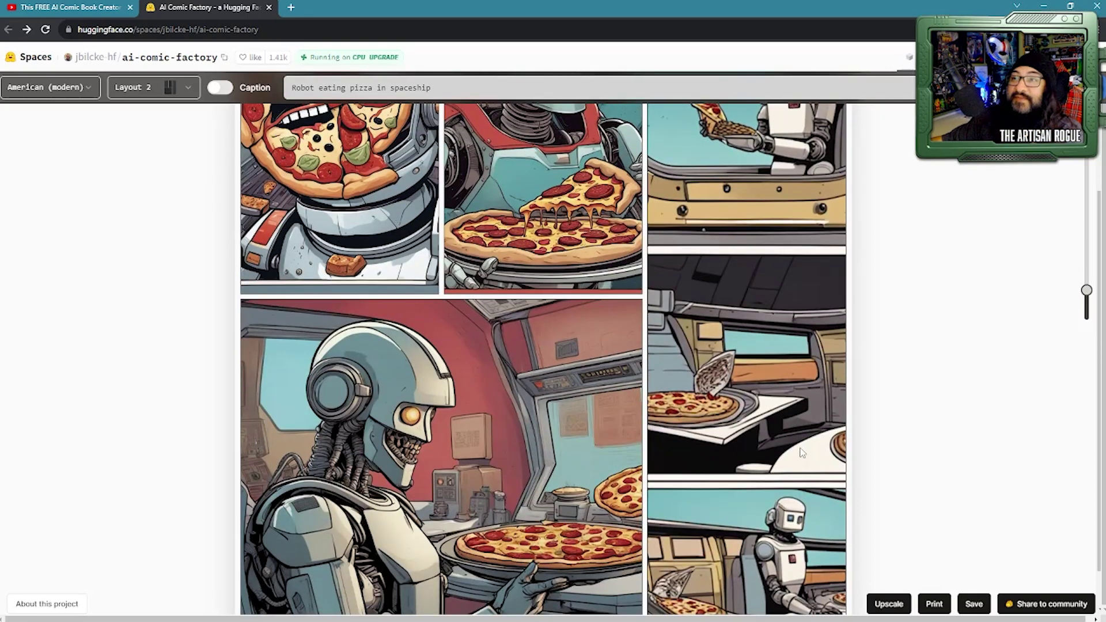
pyautogui.scroll(-1, 804, 454)
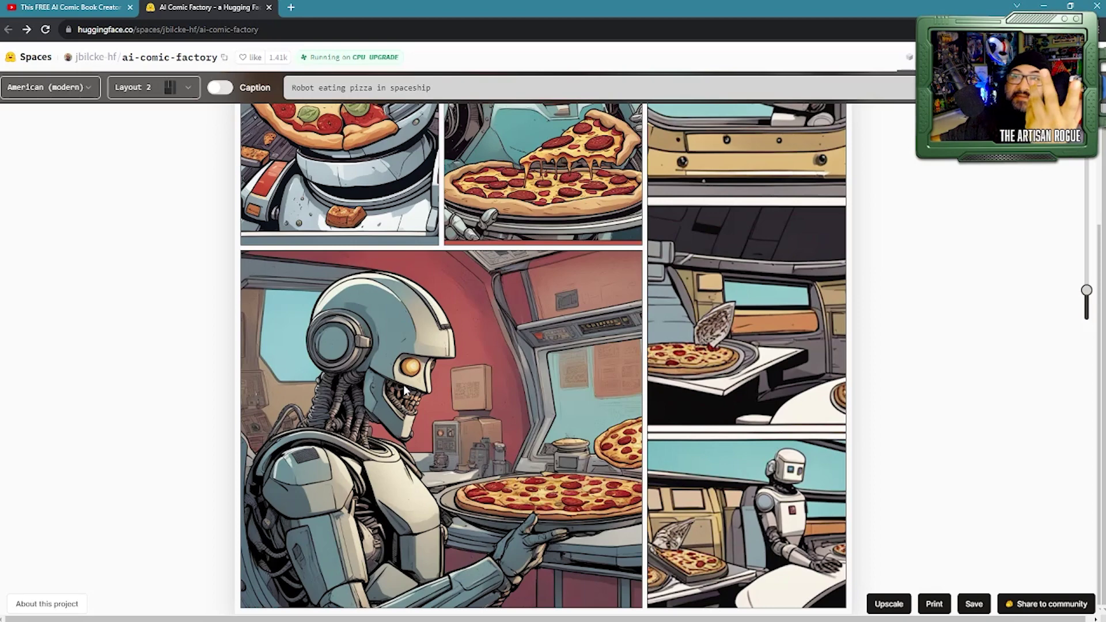
pyautogui.scroll(4, 404, 390)
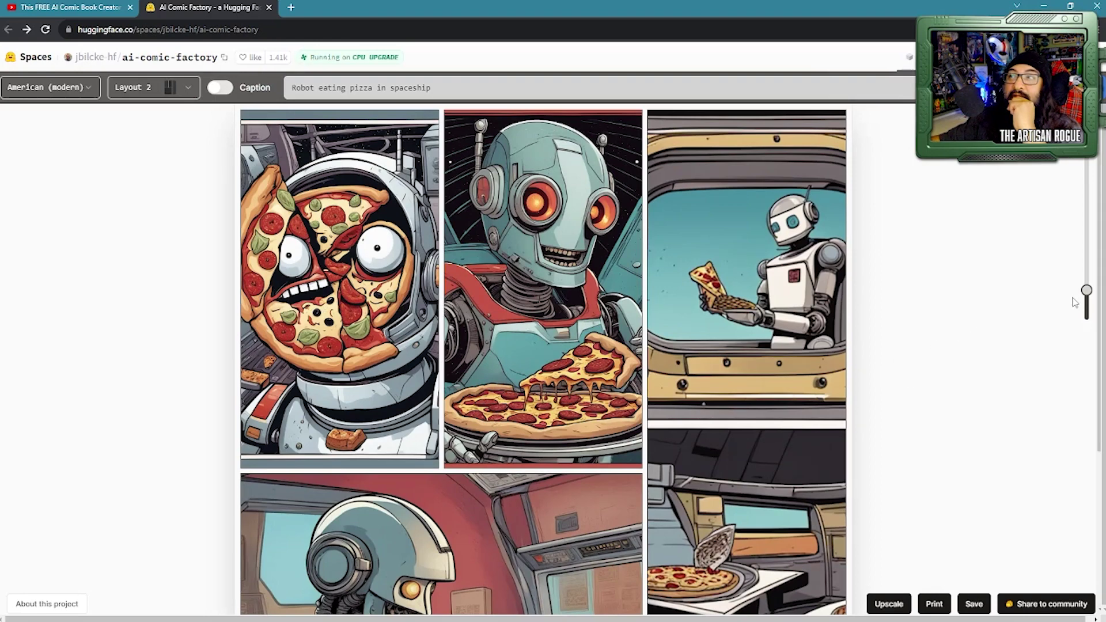
# Zoom in on the pizza-faced astronaut and grinning robot panels, then ease the zoom back slightly.
pyautogui.moveTo(1087, 291); pyautogui.dragTo(1099, 227)
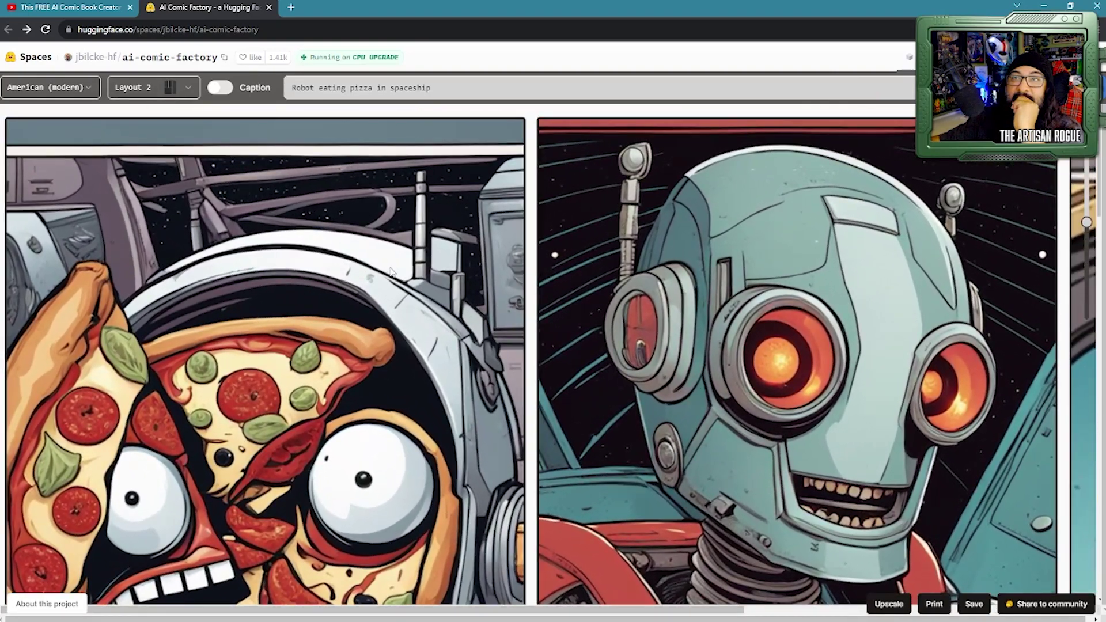
pyautogui.scroll(-6, 392, 267)
pyautogui.scroll(2, 392, 267)
pyautogui.scroll(2, 392, 271)
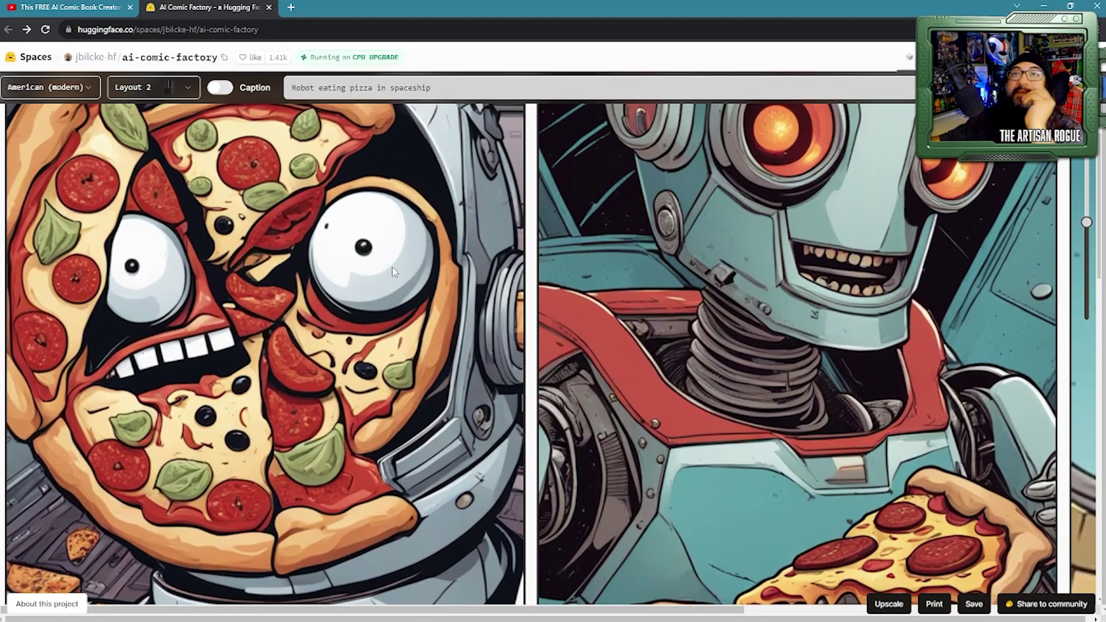
pyautogui.rightClick(393, 270)
pyautogui.scroll(1, 393, 269)
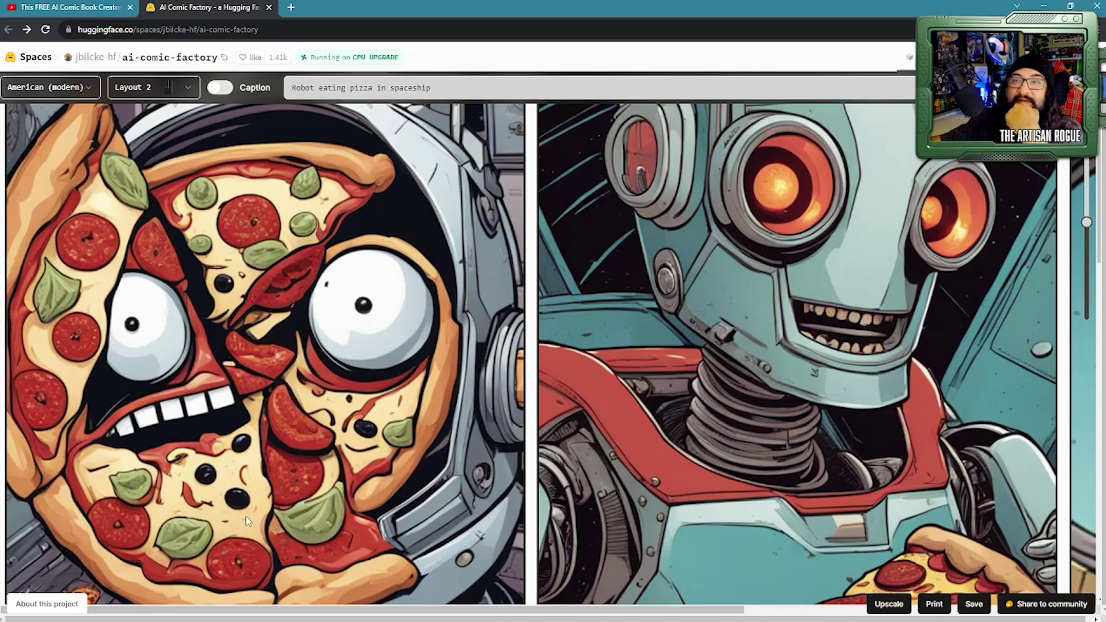
pyautogui.scroll(-1, 210, 497)
pyautogui.scroll(-3, 210, 497)
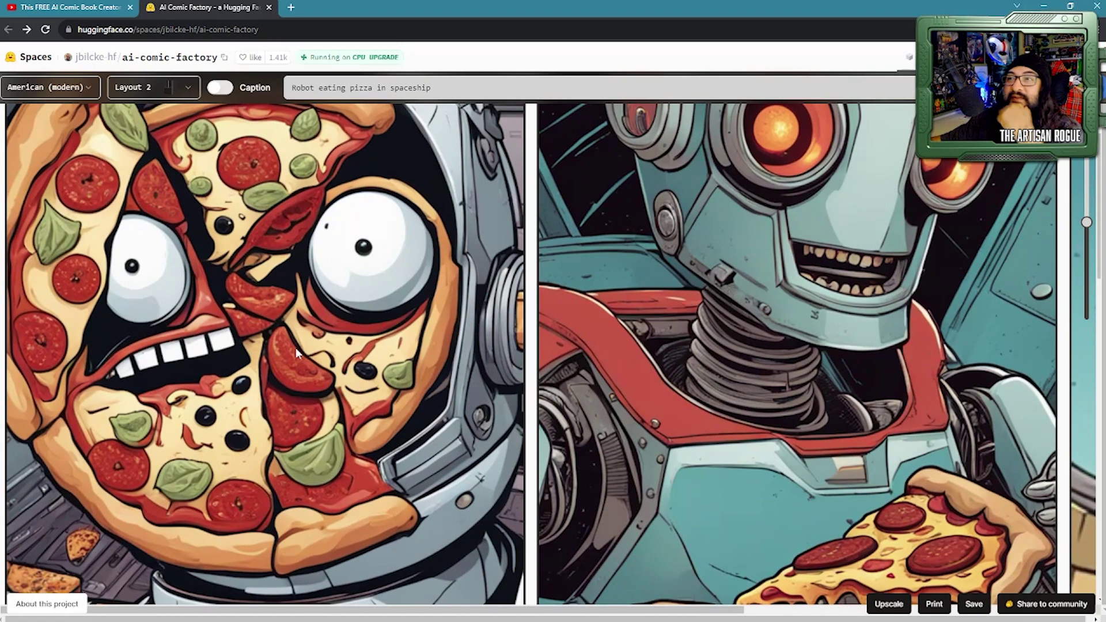
pyautogui.moveTo(1087, 222); pyautogui.dragTo(1087, 253)
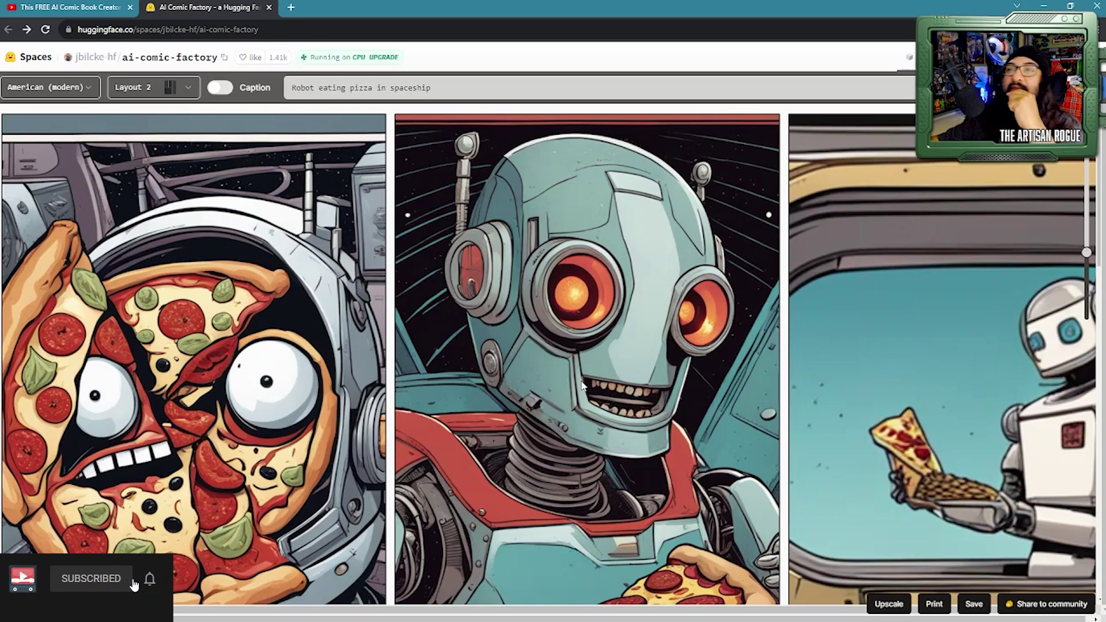
pyautogui.scroll(-1, 579, 383)
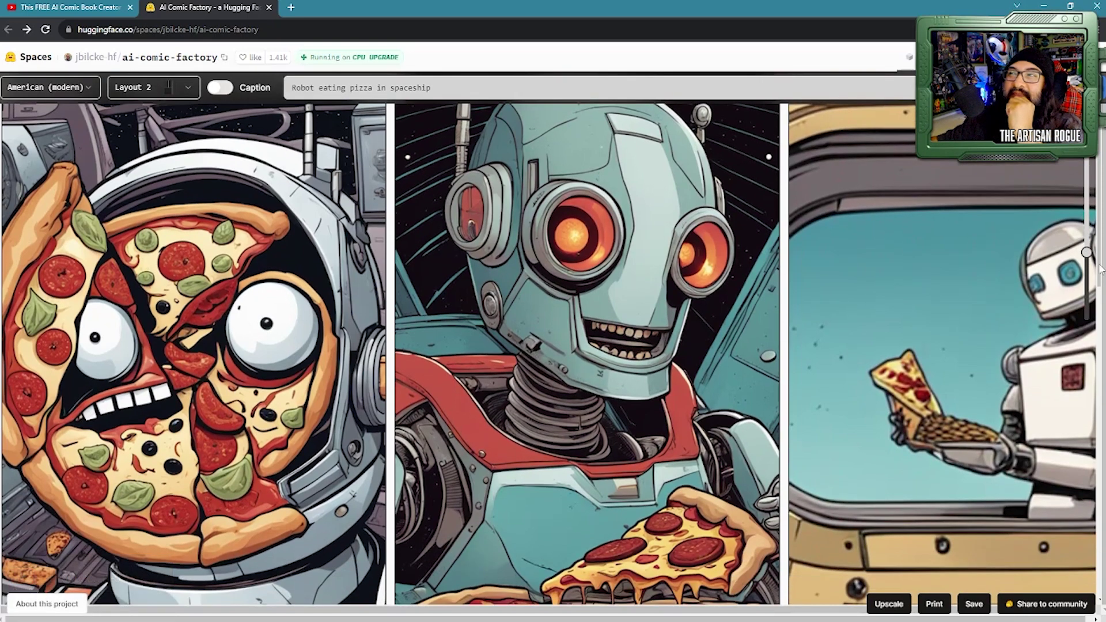
# Scroll down to the large second-row robot panel, then zoom out to the full page.
pyautogui.moveTo(1088, 254); pyautogui.dragTo(1089, 274)
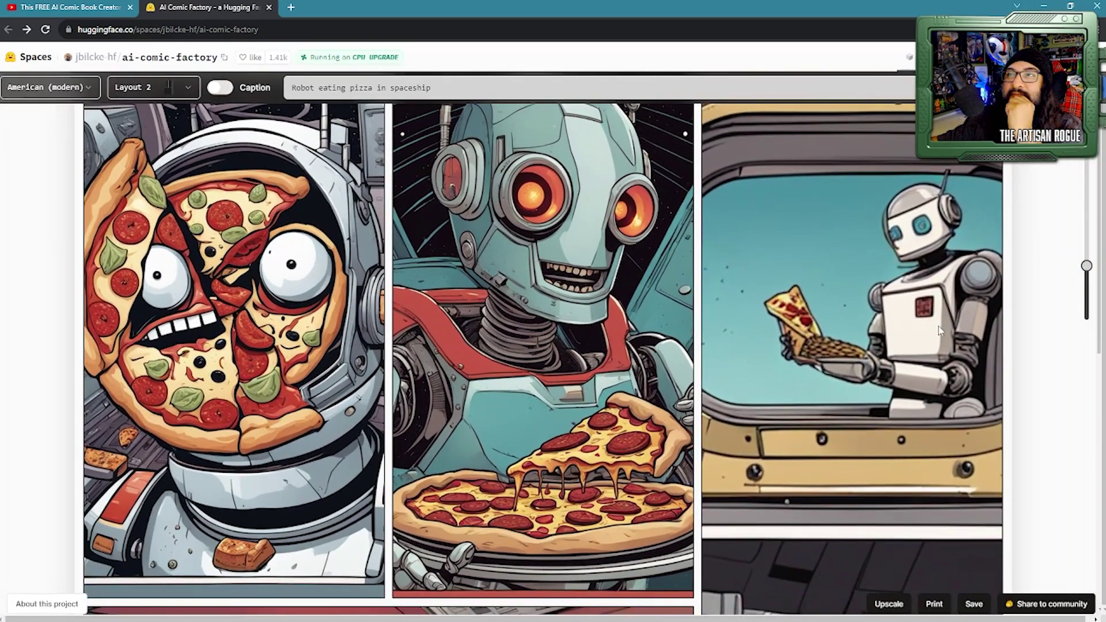
pyautogui.scroll(1, 940, 332)
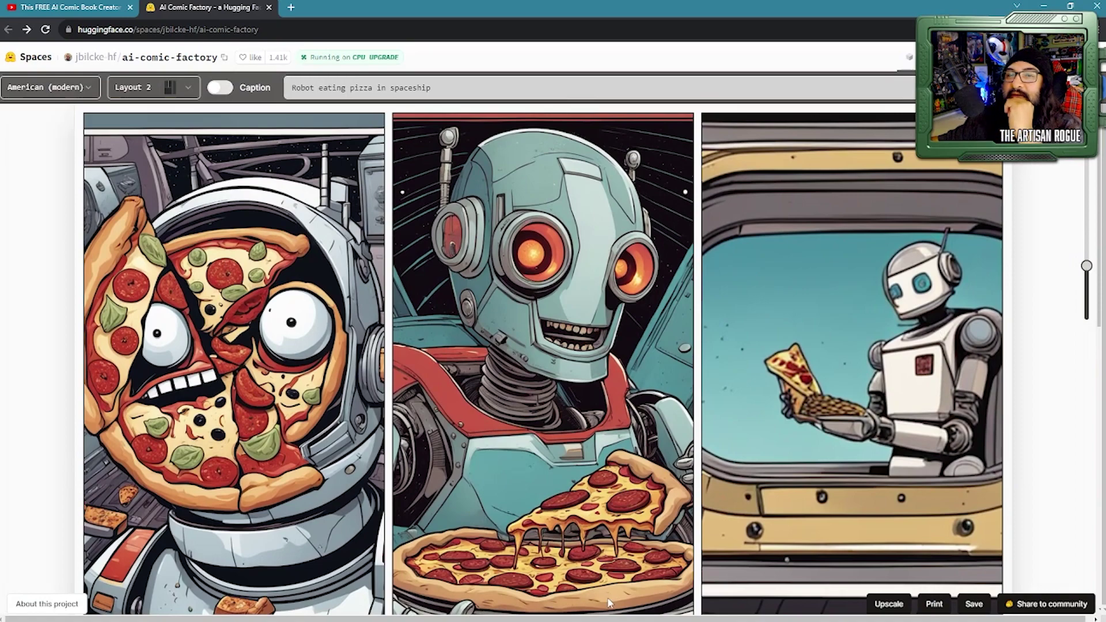
pyautogui.scroll(-10, 842, 410)
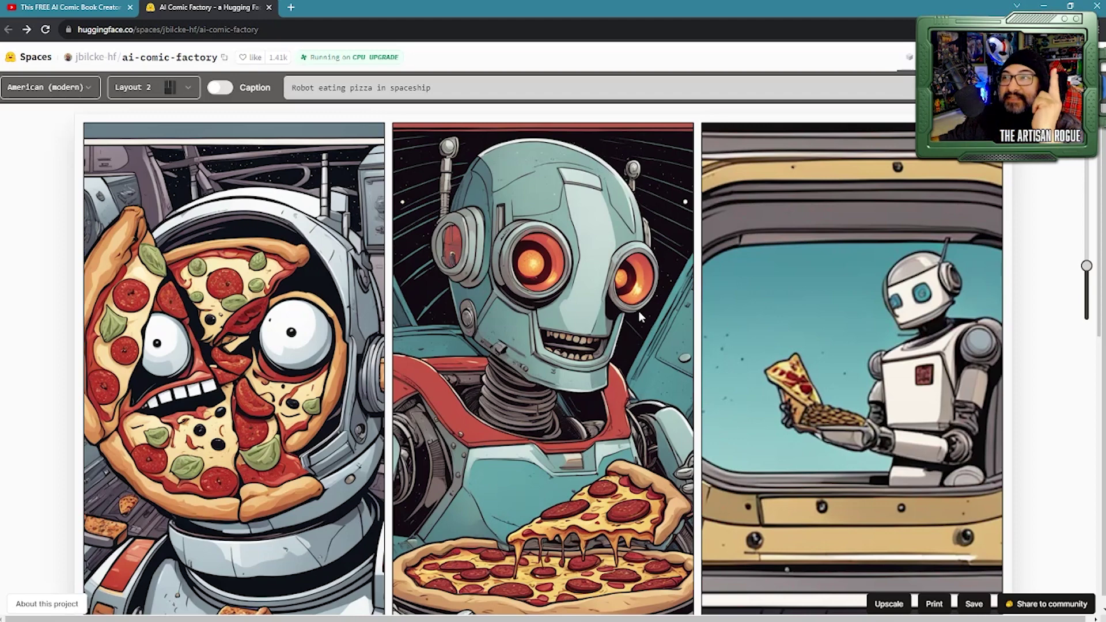
pyautogui.scroll(-10, 639, 310)
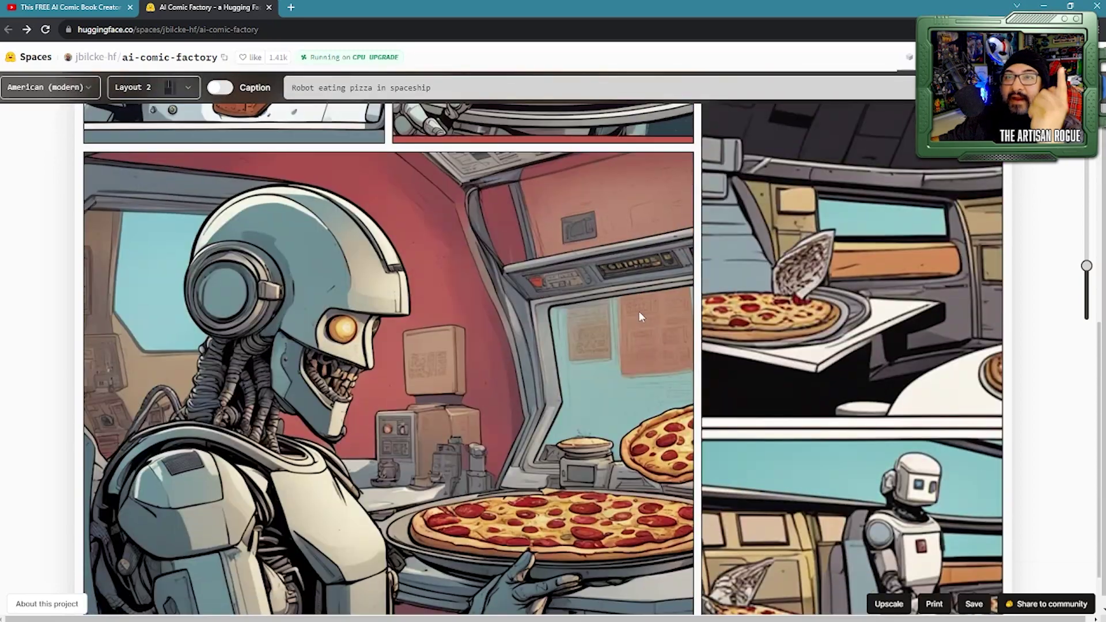
pyautogui.scroll(-1, 638, 310)
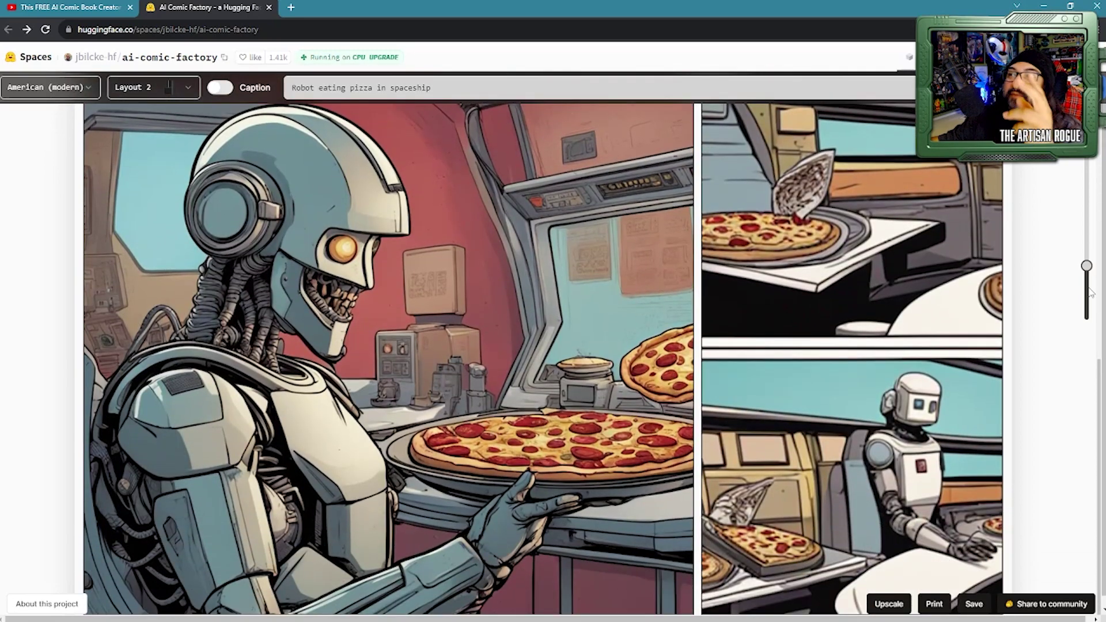
pyautogui.moveTo(1087, 268); pyautogui.dragTo(1089, 315)
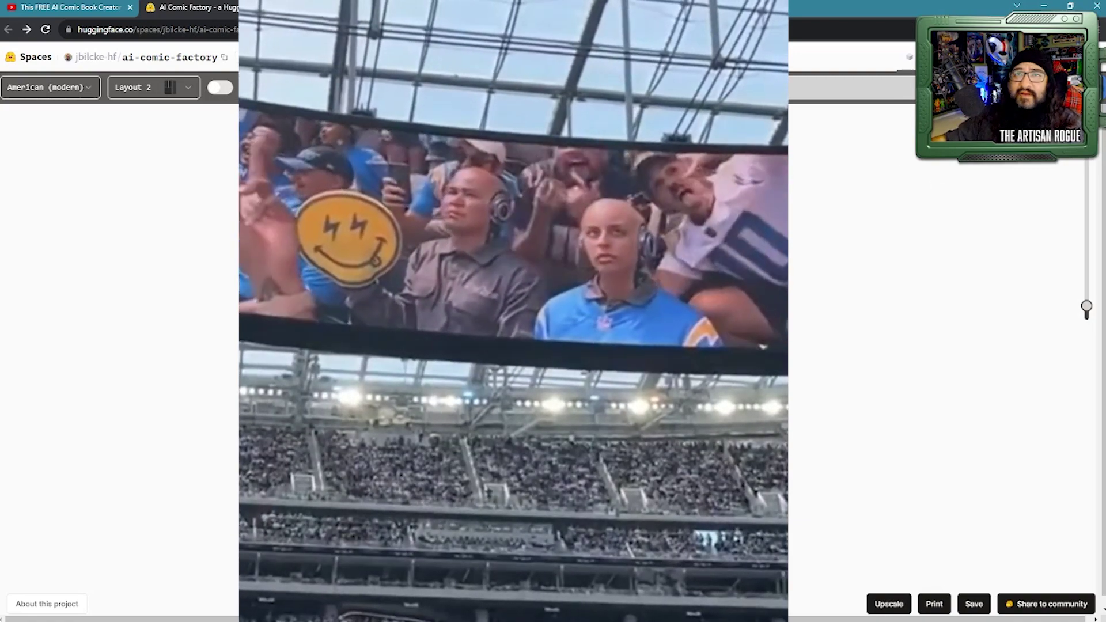
# Regenerate the comic in Layout 0 as a two-by-two panel grid.
pyautogui.click(185, 89)
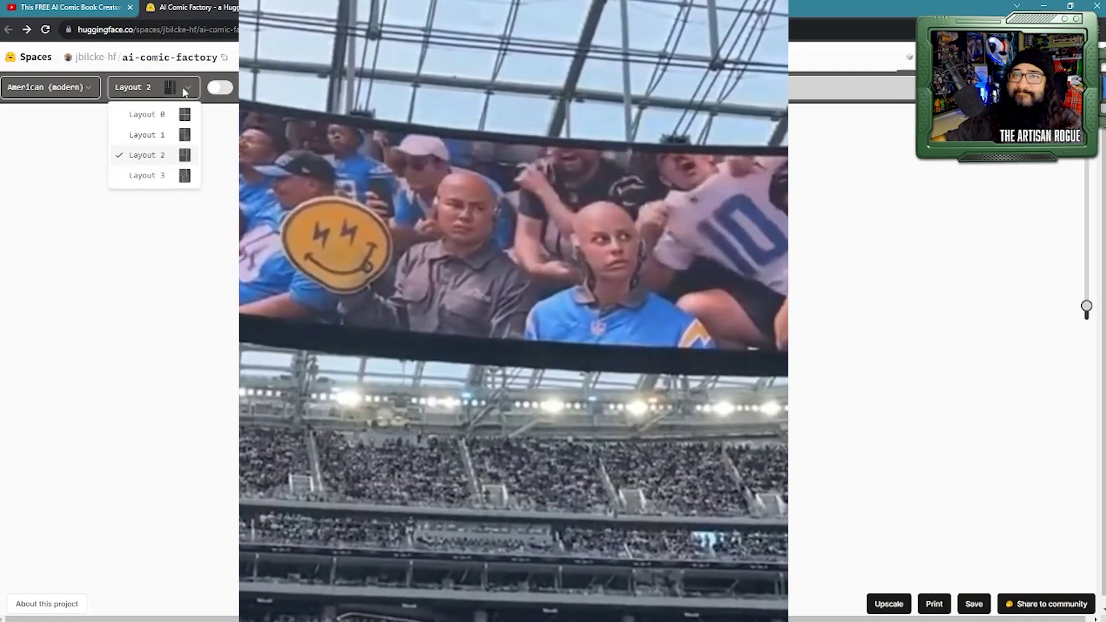
pyautogui.click(185, 118)
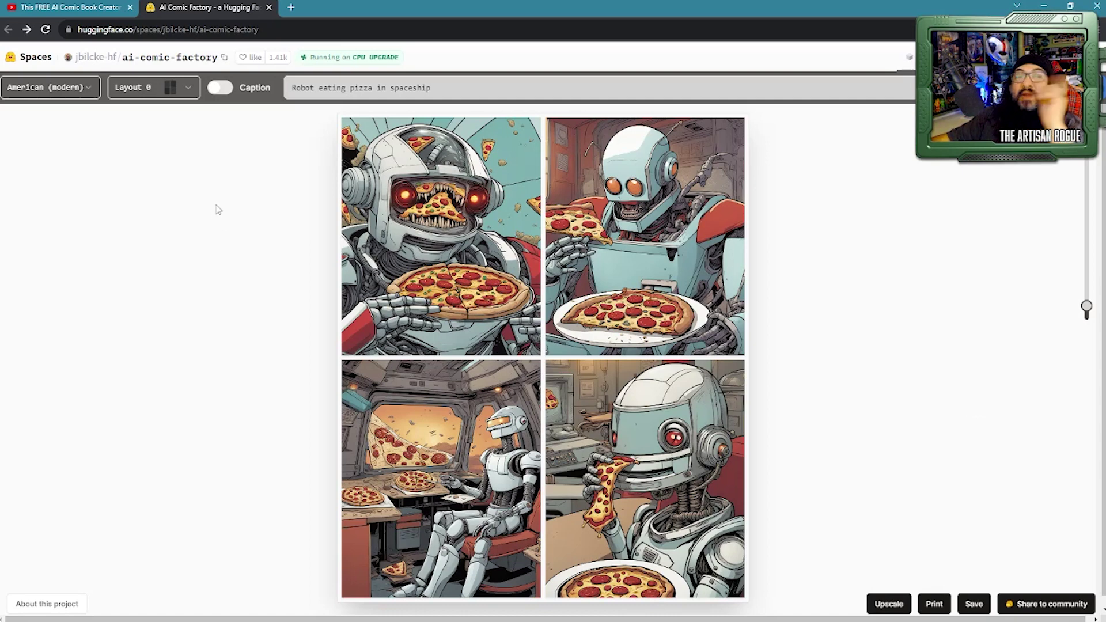
# Go to the YouTube tab and scroll through the AI comic video's comments.
pyautogui.click(88, 10)
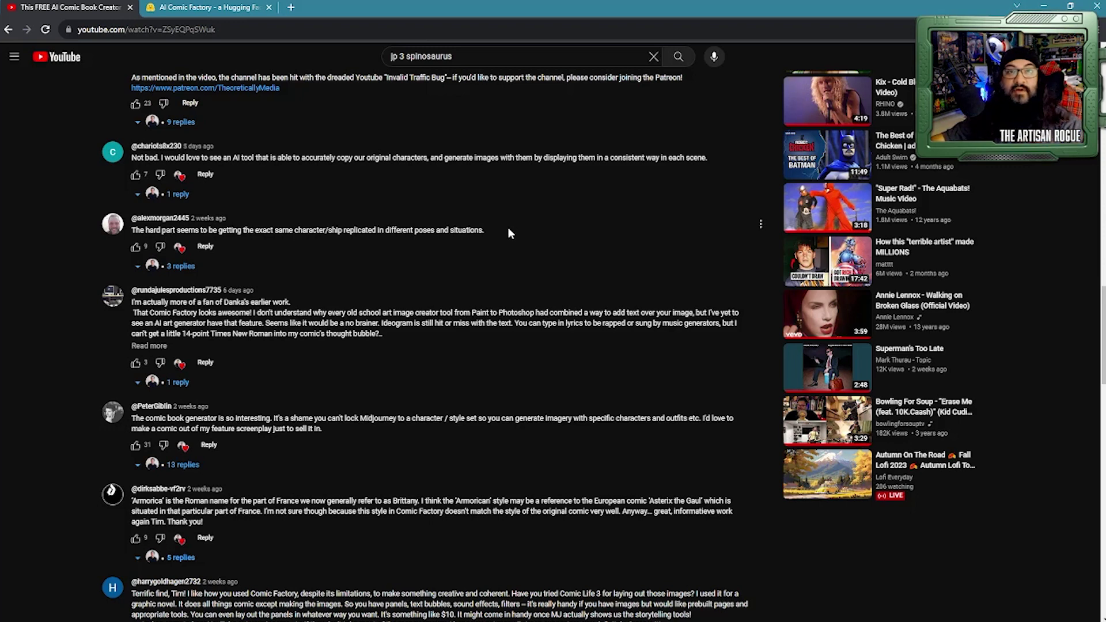
pyautogui.scroll(-5, 509, 232)
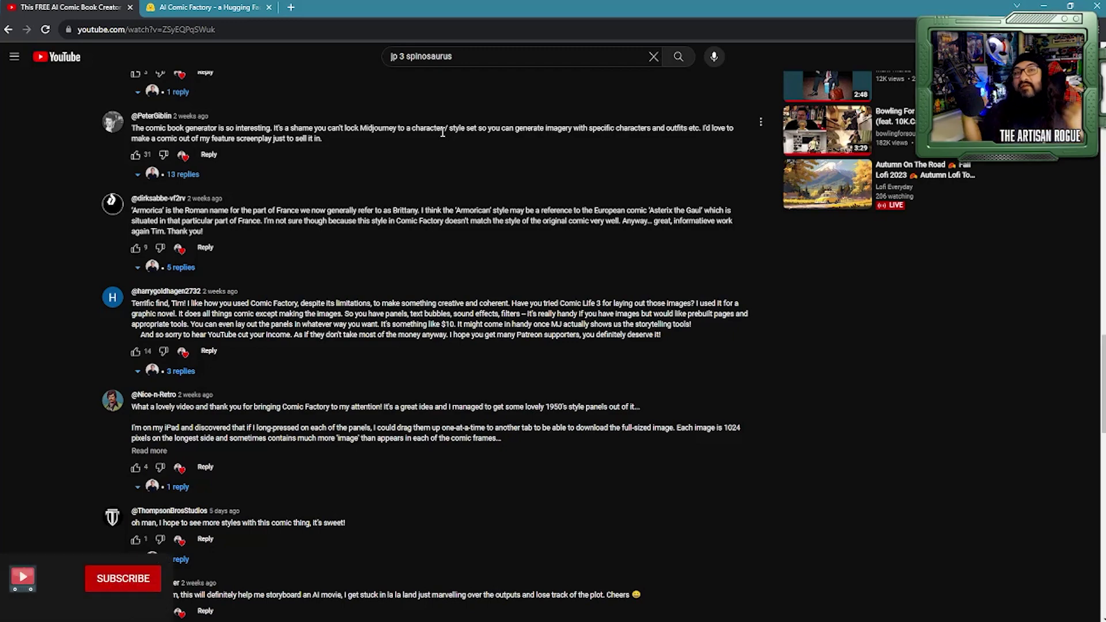
pyautogui.scroll(6, 419, 277)
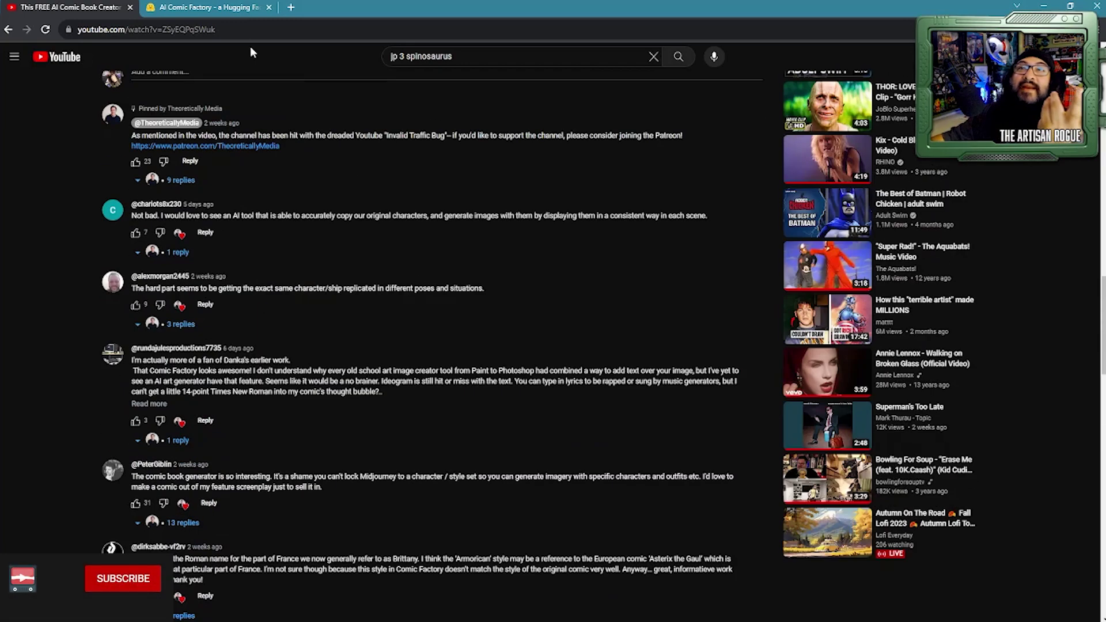
# Back in AI Comic Factory, change the art style to Japanese.
pyautogui.click(228, 7)
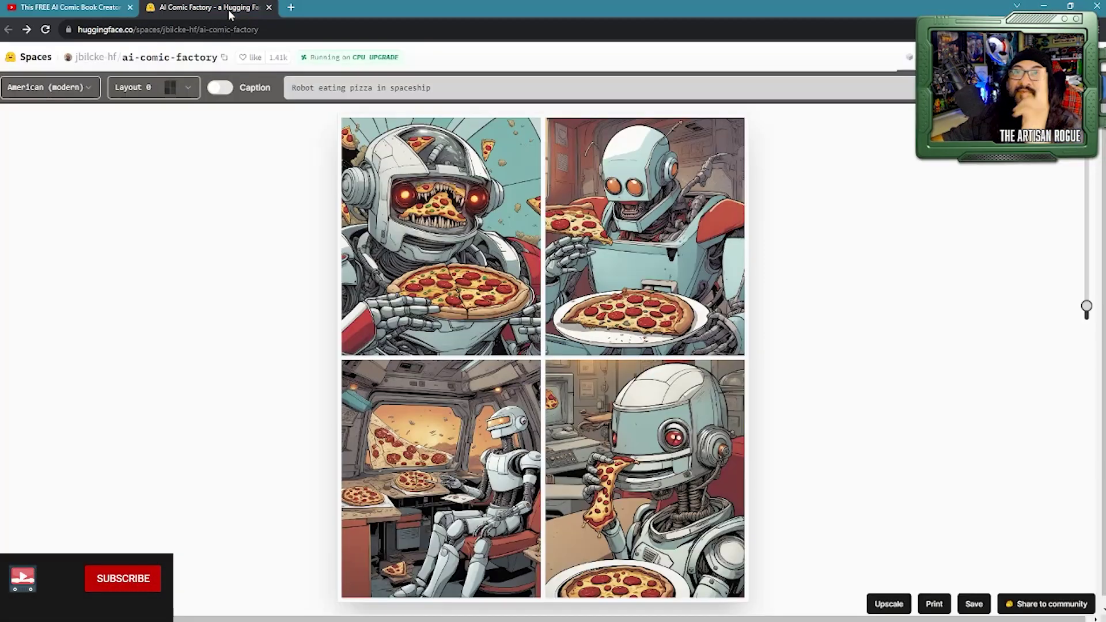
pyautogui.click(87, 90)
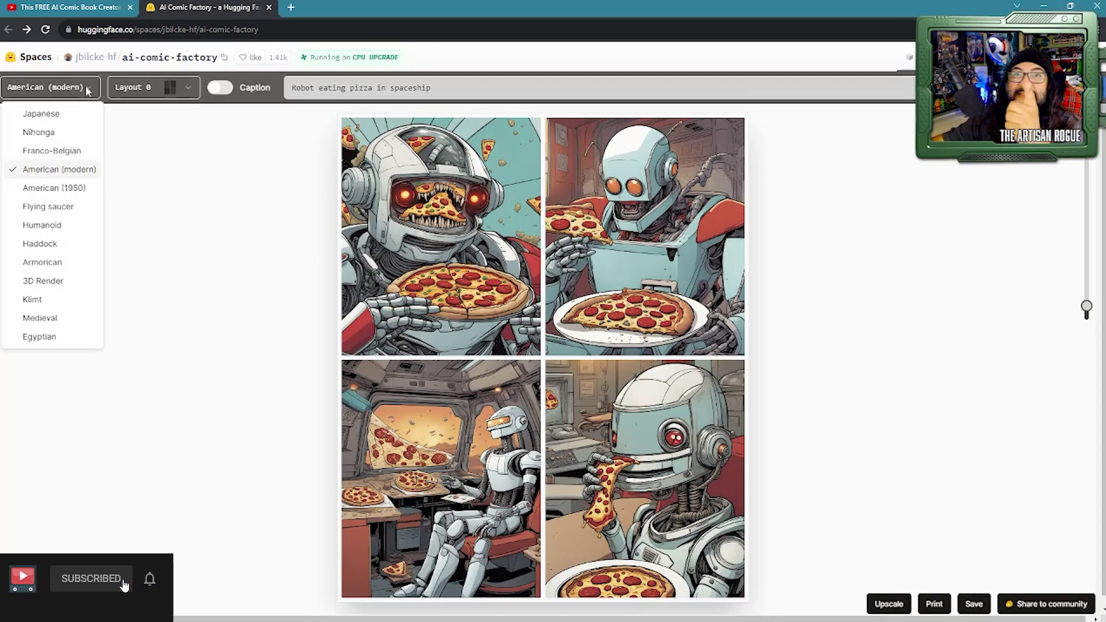
pyautogui.click(73, 115)
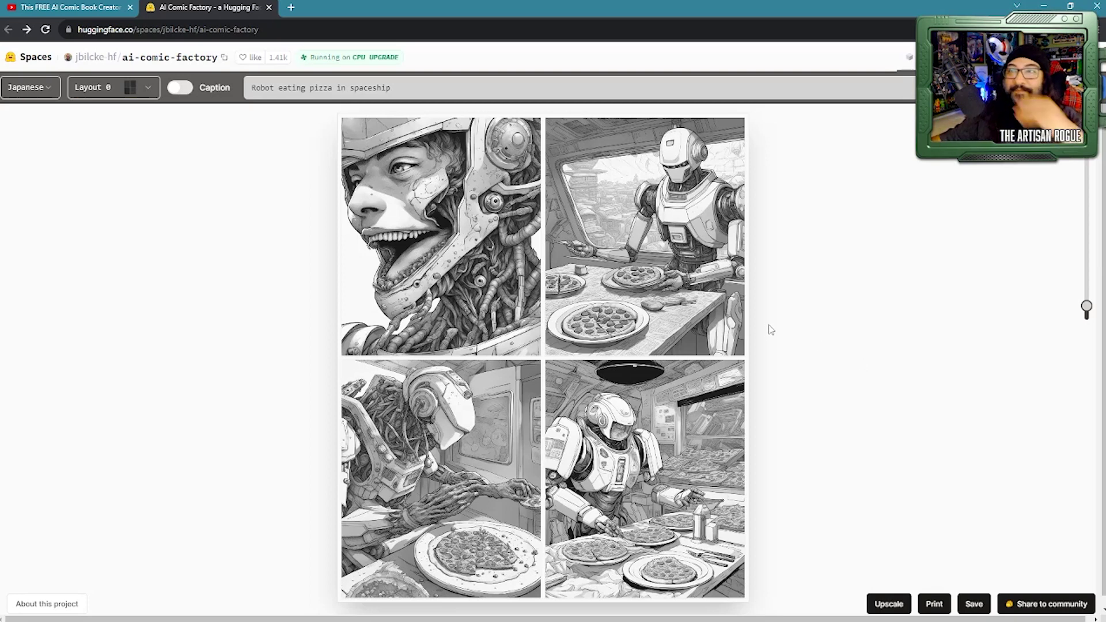
# Zoom in on the Japanese-style comic and scroll through its enlarged panels.
pyautogui.moveTo(1088, 311); pyautogui.dragTo(1091, 280)
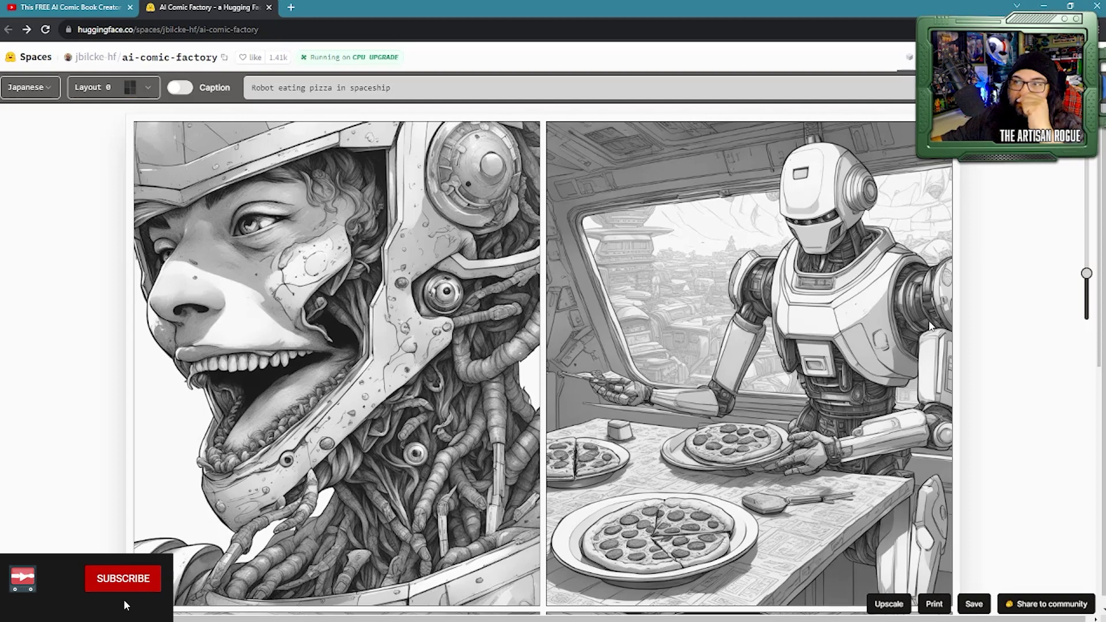
pyautogui.scroll(-4, 929, 326)
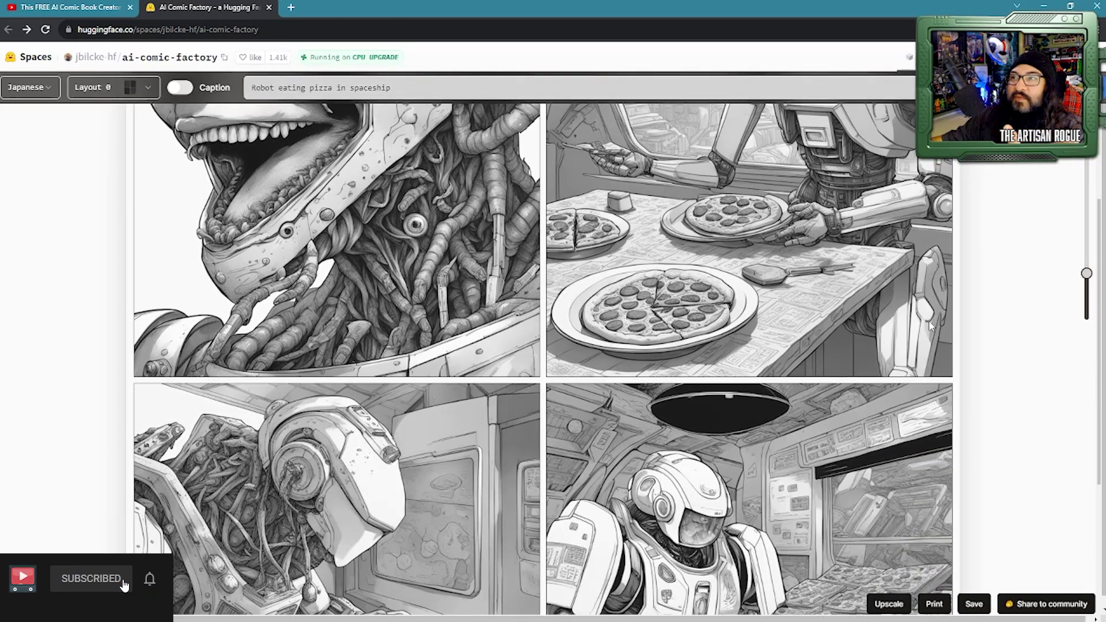
pyautogui.scroll(1, 929, 323)
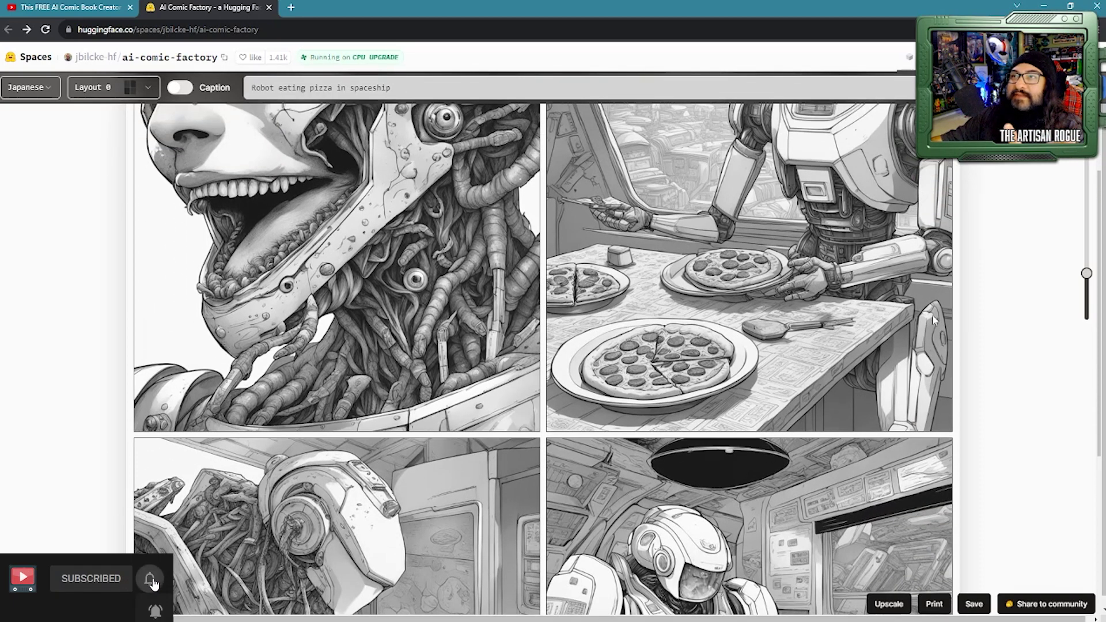
pyautogui.scroll(3, 933, 319)
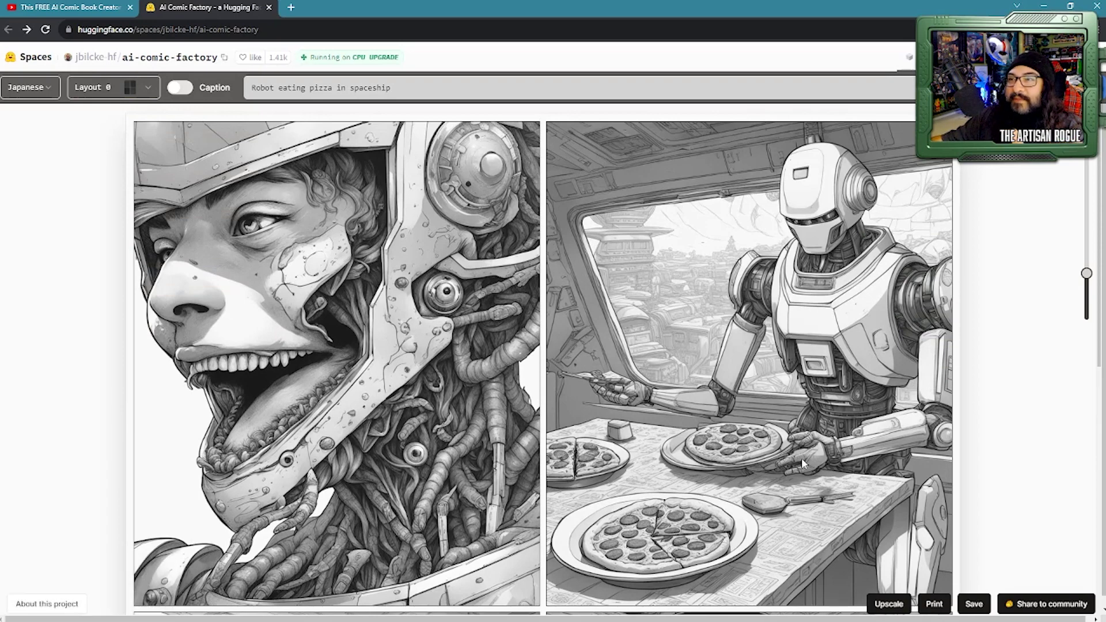
pyautogui.scroll(-8, 832, 449)
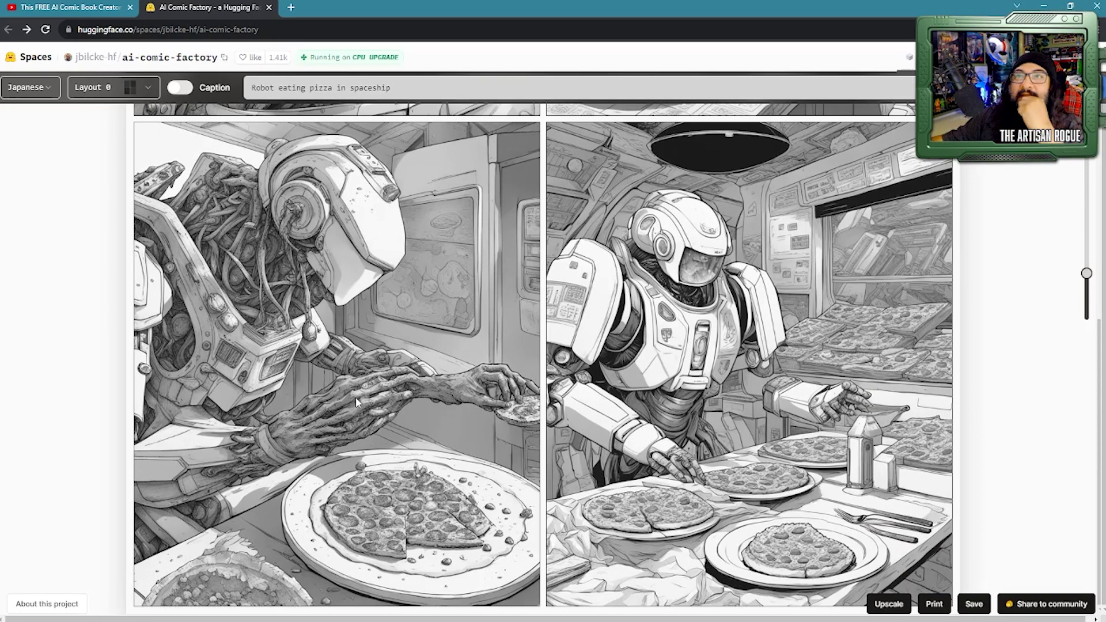
pyautogui.scroll(-9, 358, 396)
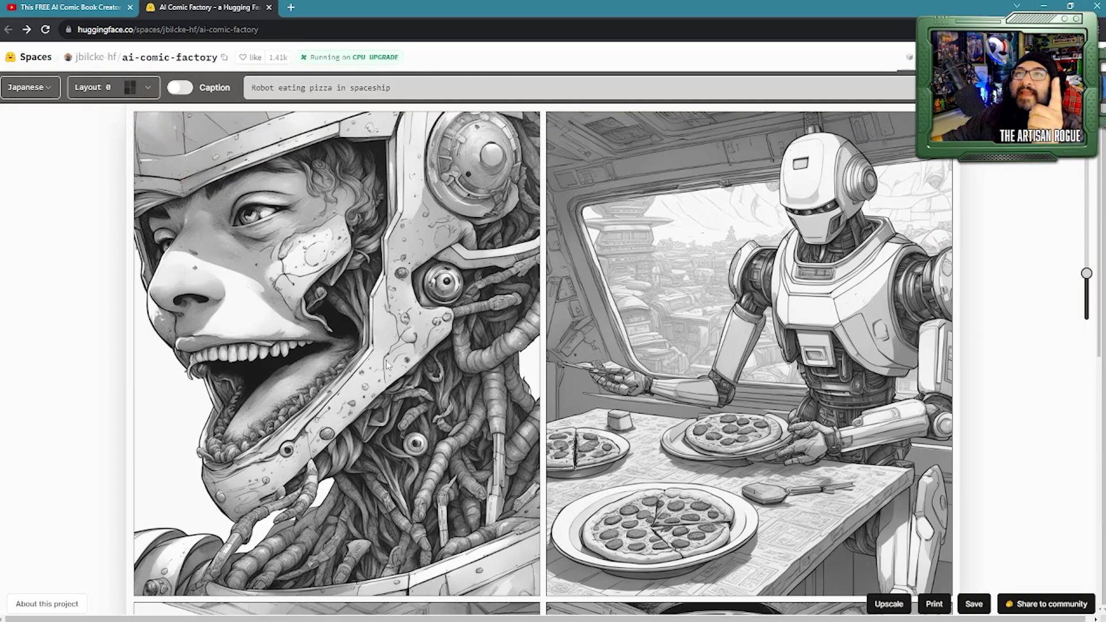
pyautogui.scroll(-8, 814, 357)
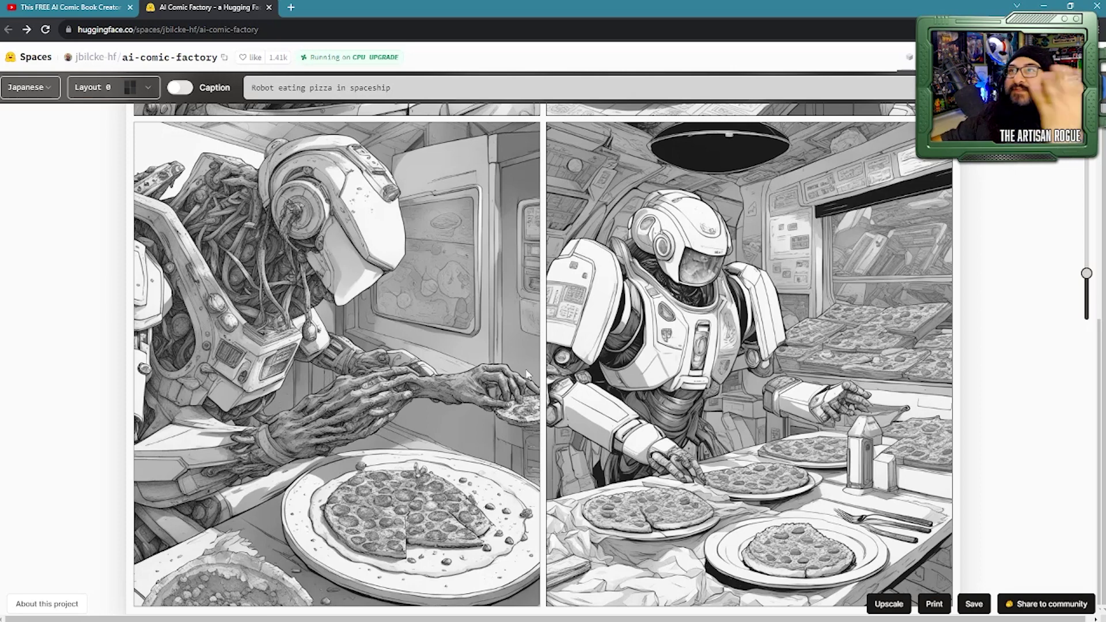
pyautogui.scroll(10, 547, 355)
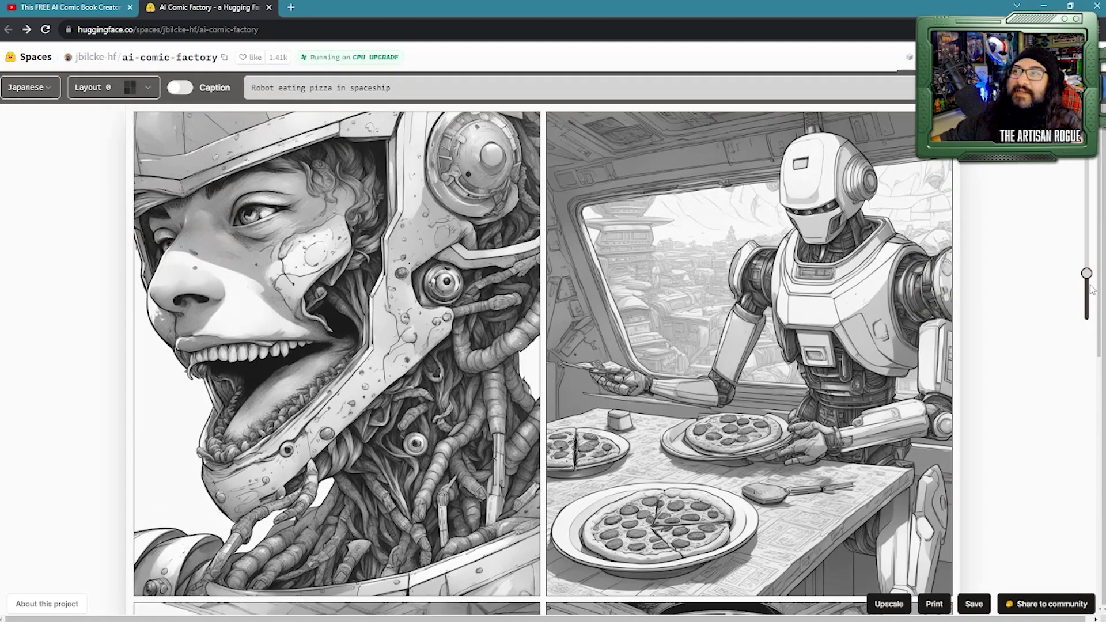
pyautogui.moveTo(1087, 275); pyautogui.dragTo(1087, 310)
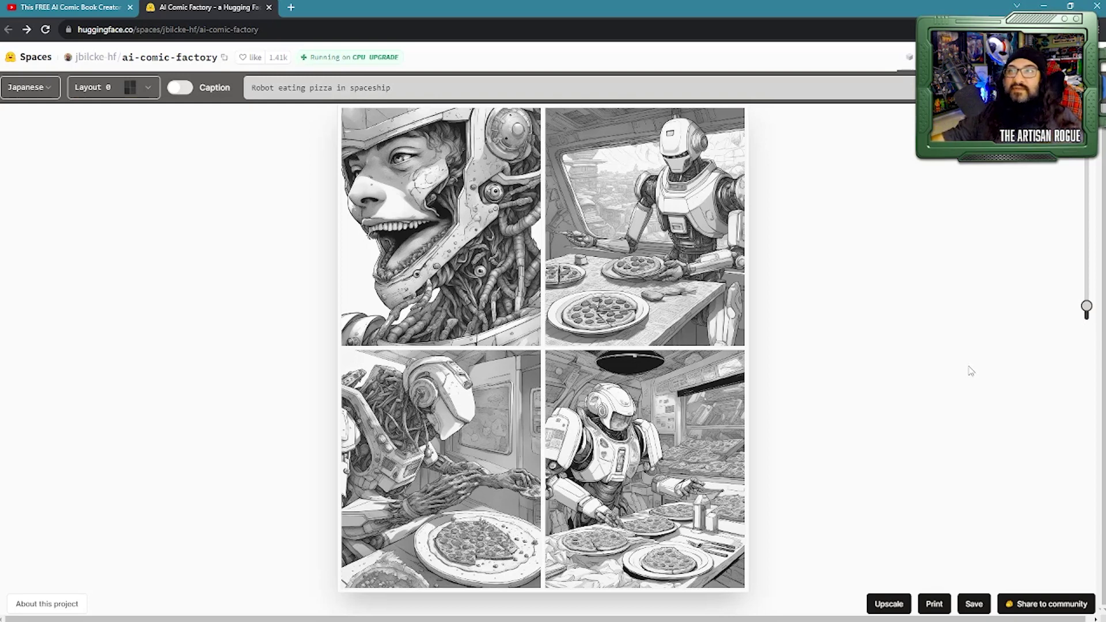
# Switch the robot-pizza comic's panel layout to Layout 3.
pyautogui.click(148, 91)
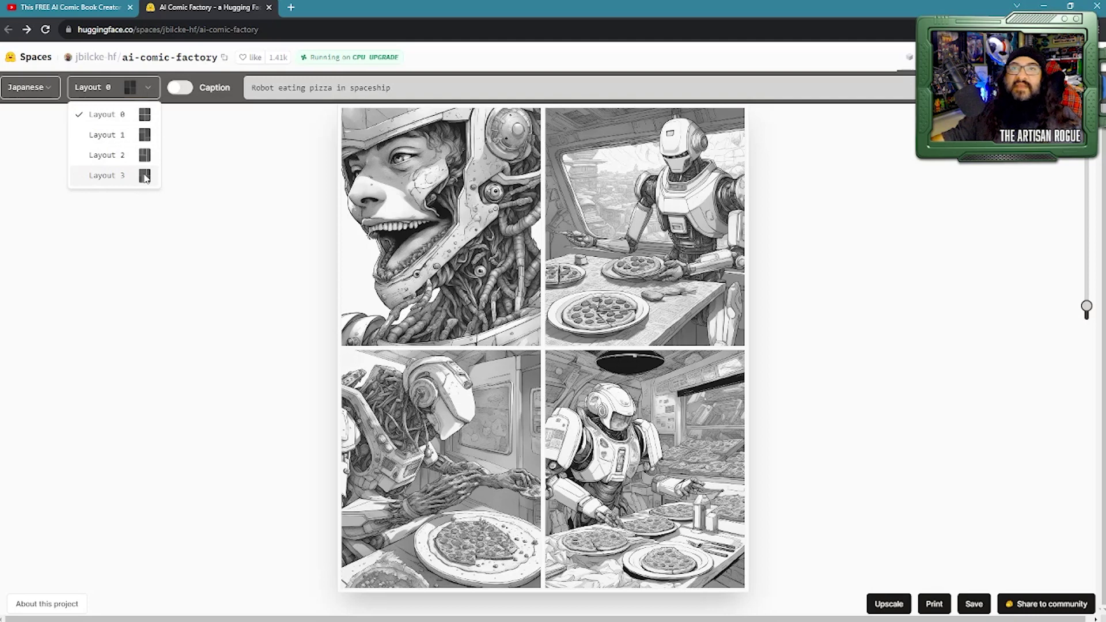
pyautogui.click(144, 175)
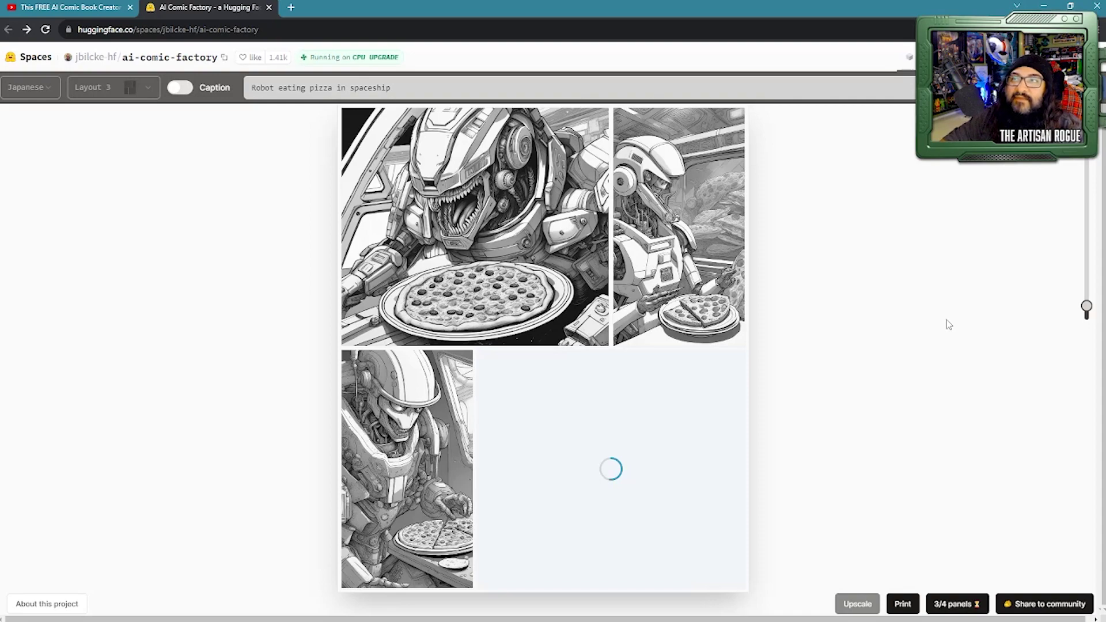
# Zoom in on the Layout 3 panels to see the fanged robot and pizza.
pyautogui.moveTo(1087, 309); pyautogui.dragTo(1095, 281)
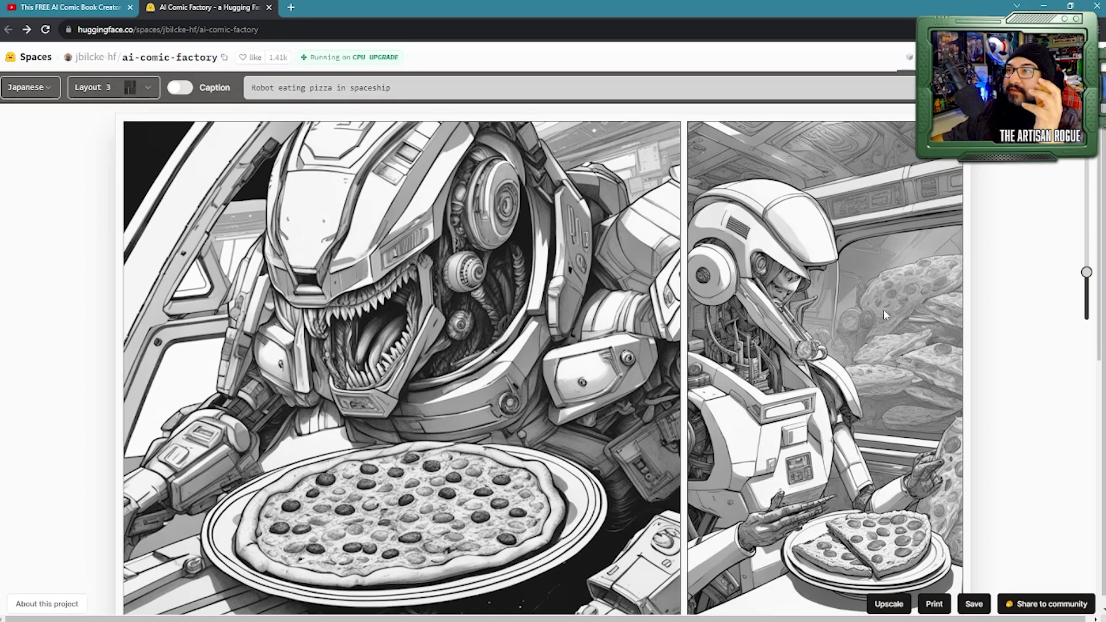
# Zoom further in and scroll to the white robot beside the plate of sliced pizza.
pyautogui.moveTo(1087, 272); pyautogui.dragTo(1087, 243)
pyautogui.scroll(-3, 982, 398)
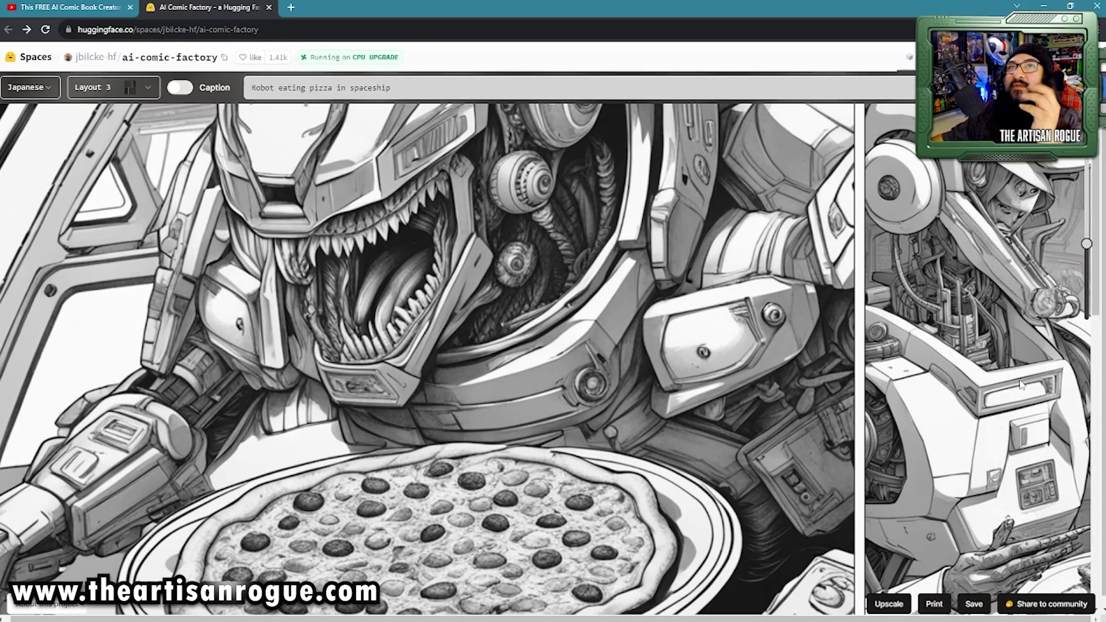
pyautogui.moveTo(1087, 244)
pyautogui.mouseDown()
pyautogui.moveTo(1087, 297)
pyautogui.moveTo(1086, 250)
pyautogui.mouseUp()
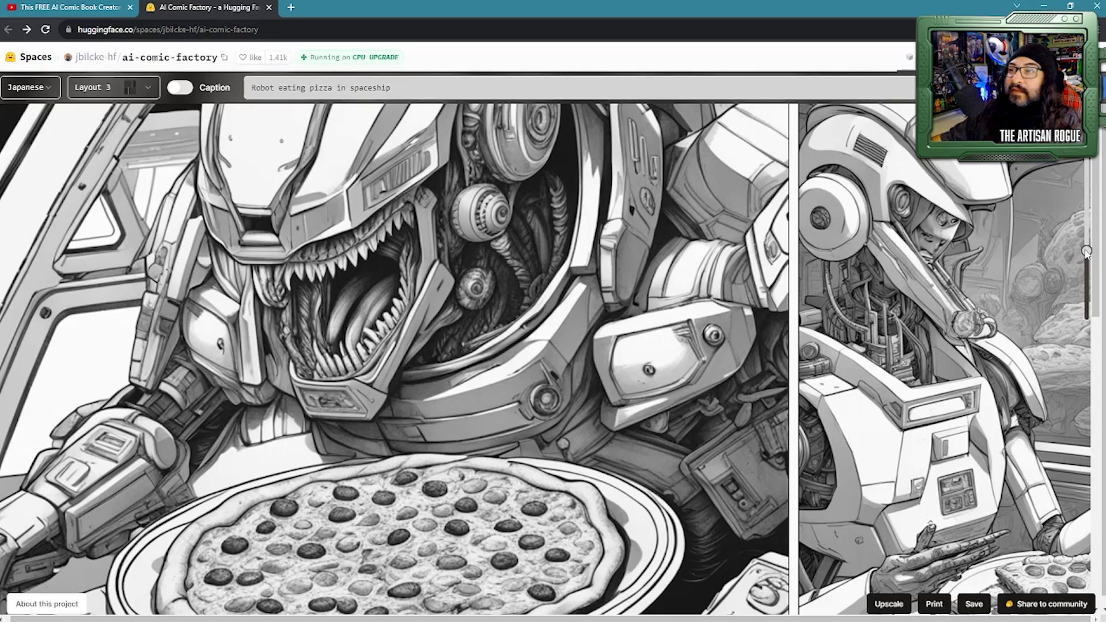
pyautogui.moveTo(1086, 254); pyautogui.dragTo(1087, 263)
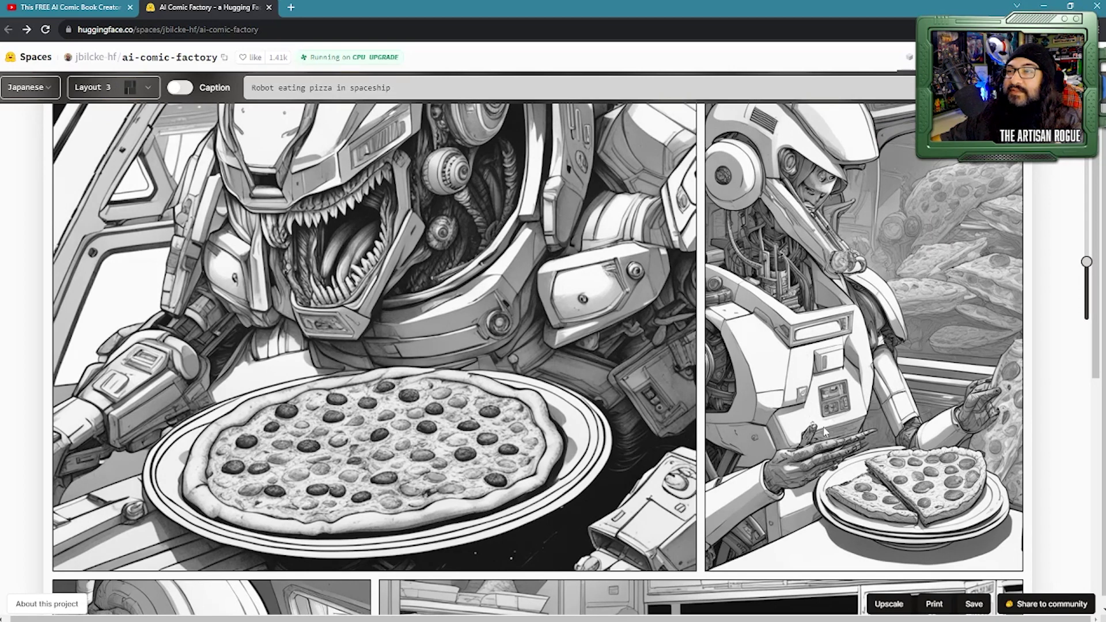
# Scroll through the bottom panels, then zoom back out to the full four-panel page.
pyautogui.scroll(-5, 1034, 320)
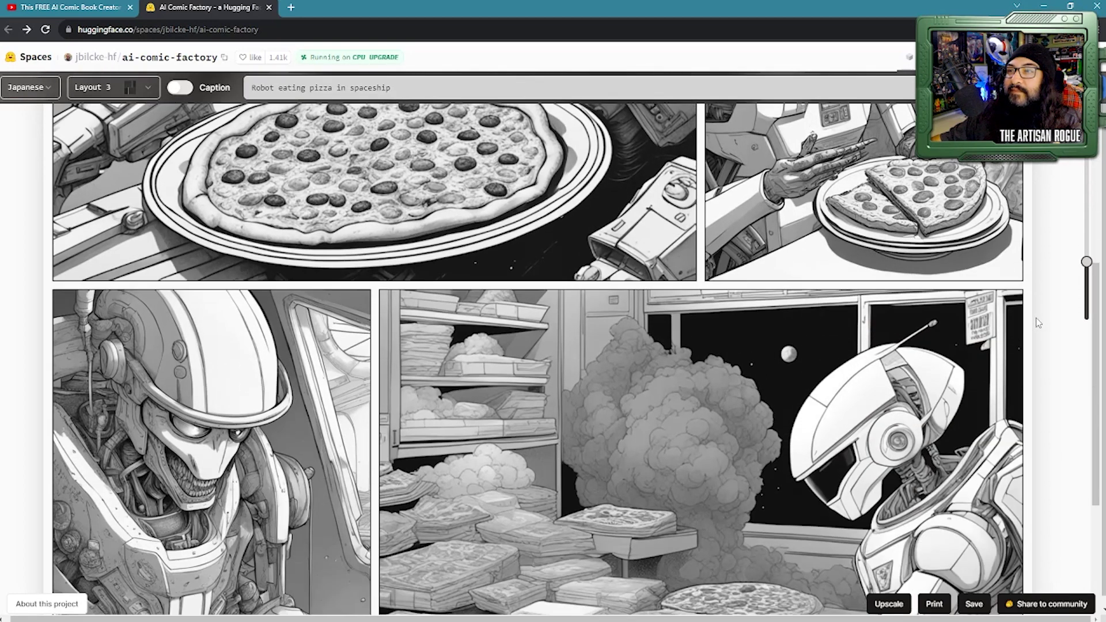
pyautogui.scroll(-4, 1038, 321)
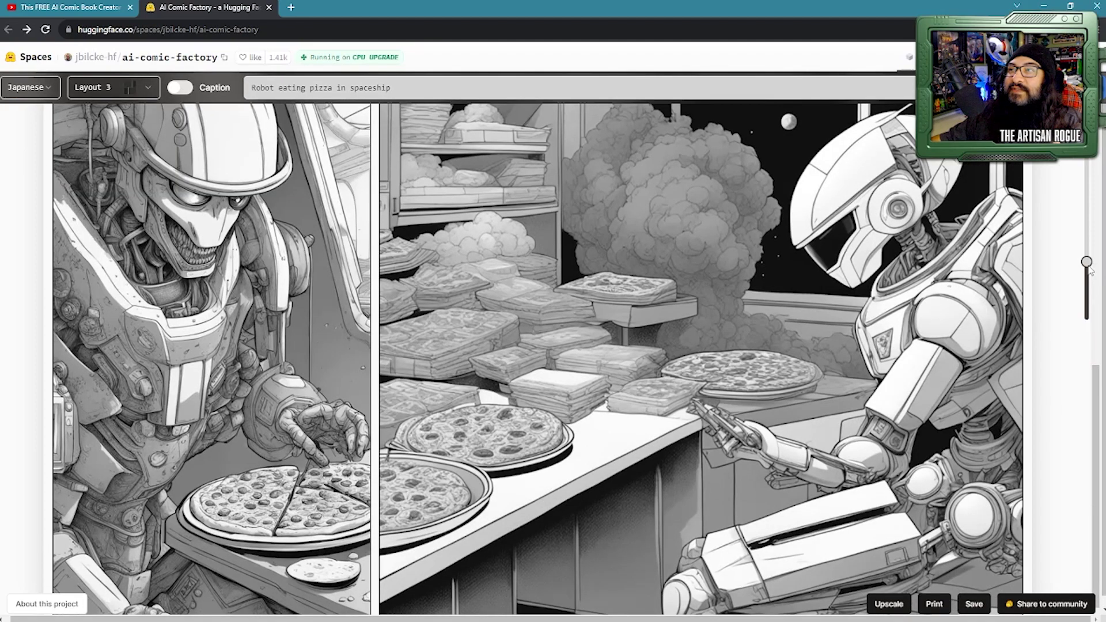
pyautogui.moveTo(1087, 263); pyautogui.dragTo(1088, 281)
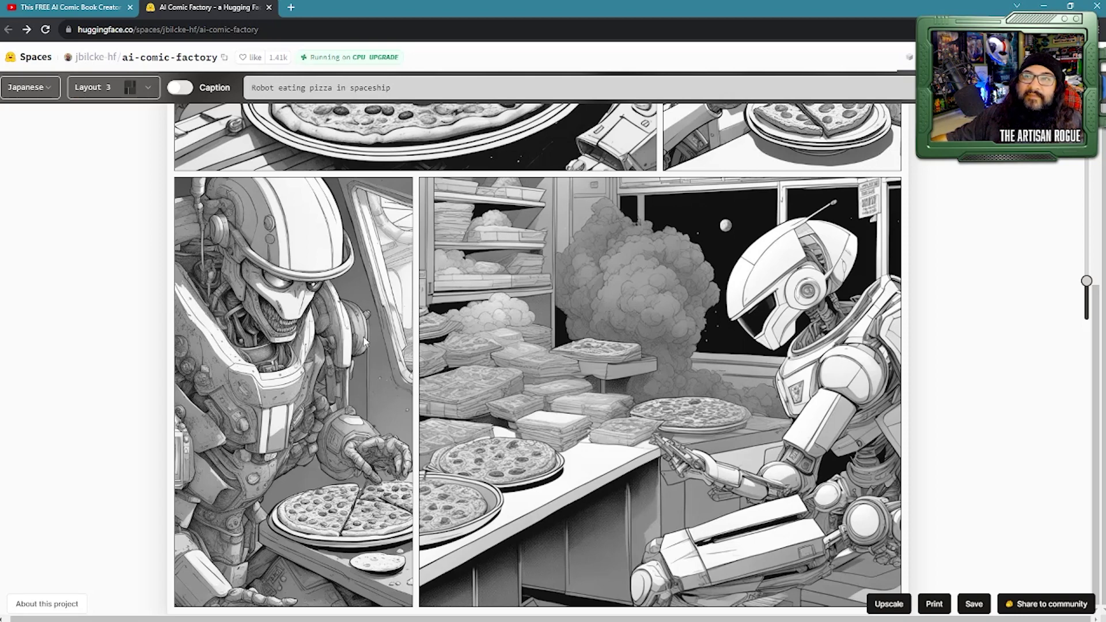
pyautogui.scroll(6, 369, 340)
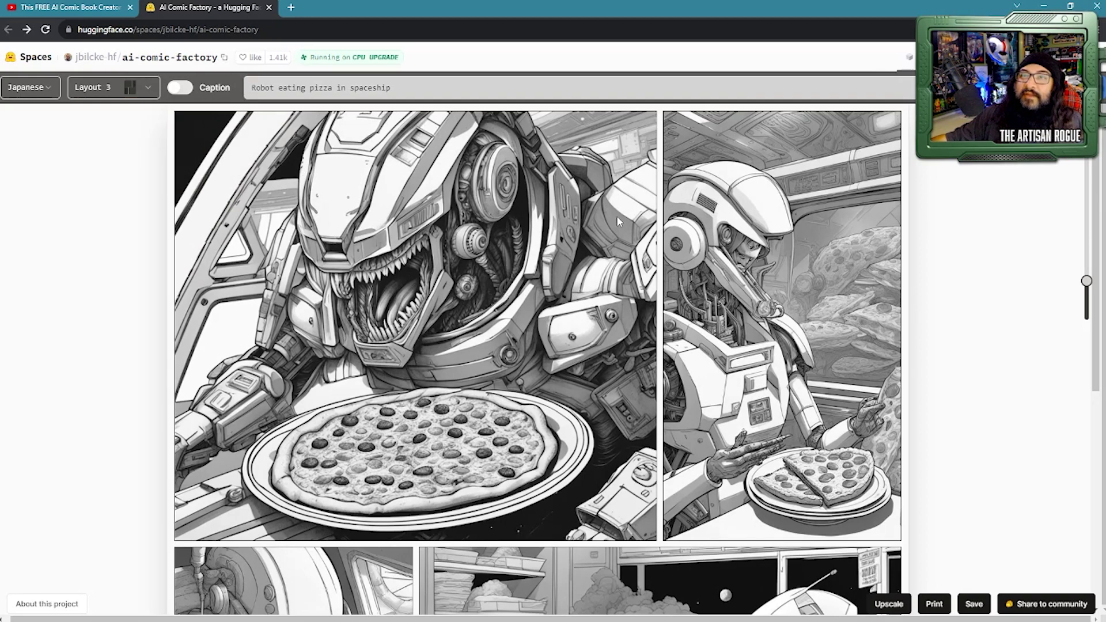
pyautogui.moveTo(1087, 280); pyautogui.dragTo(1086, 306)
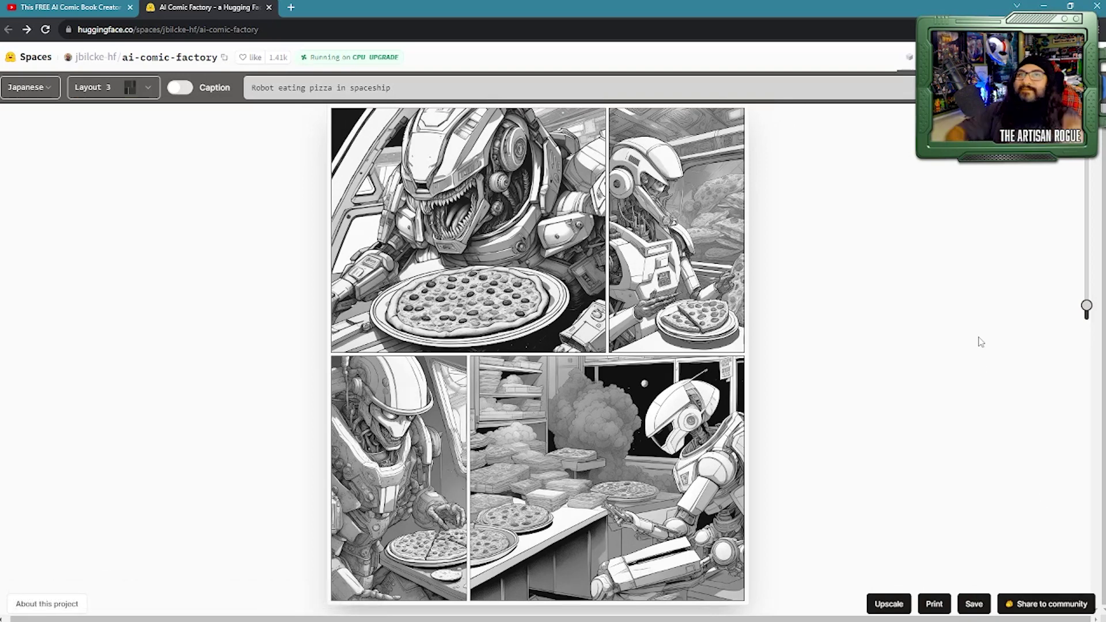
# Change the comic's art style from Japanese to 3D Render.
pyautogui.click(48, 89)
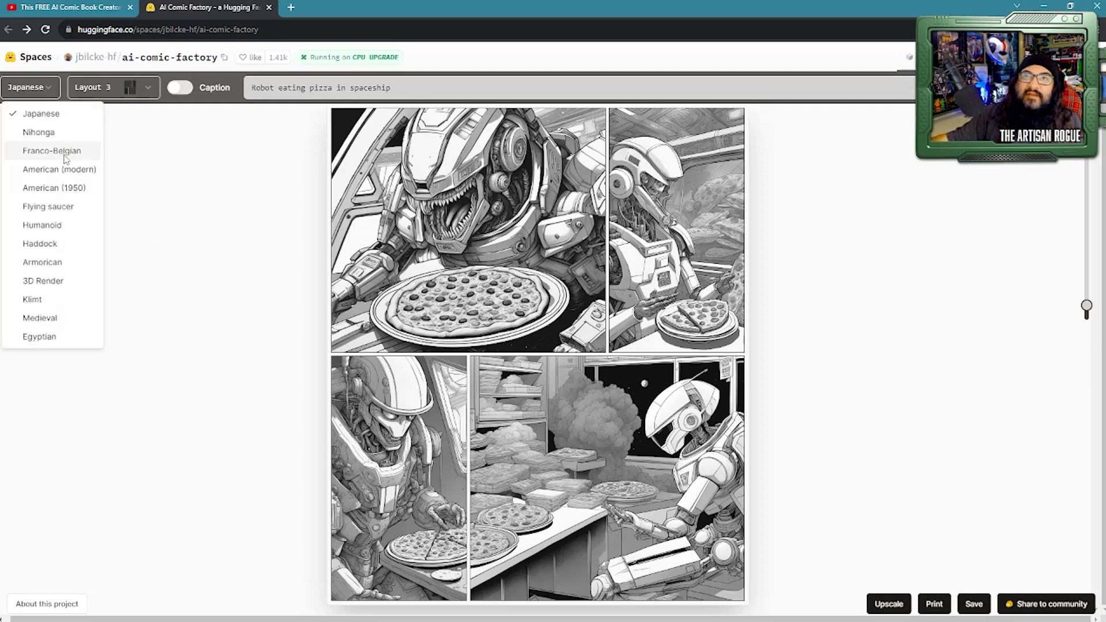
pyautogui.click(73, 288)
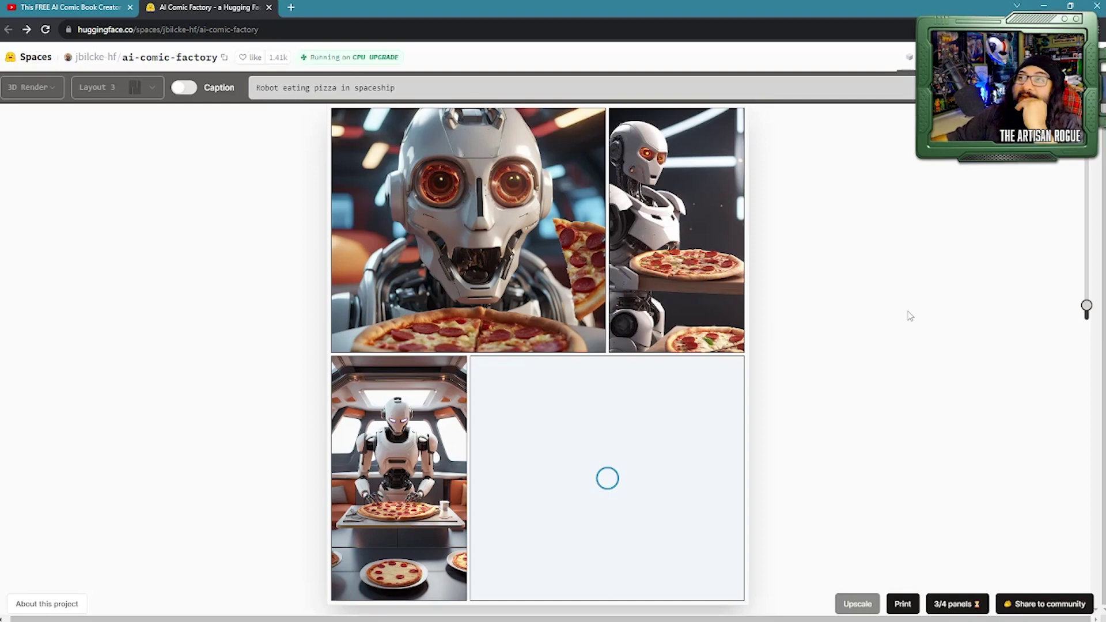
pyautogui.moveTo(1088, 307); pyautogui.dragTo(1087, 254)
pyautogui.scroll(-1, 946, 238)
pyautogui.scroll(-2, 950, 244)
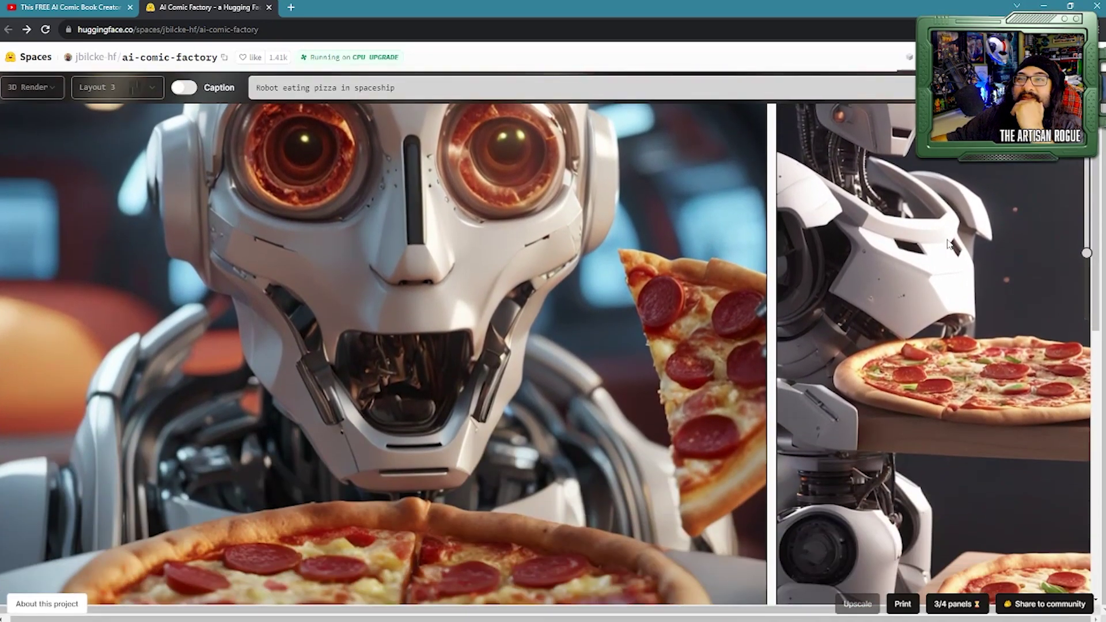
pyautogui.scroll(1, 951, 242)
pyautogui.scroll(2, 951, 239)
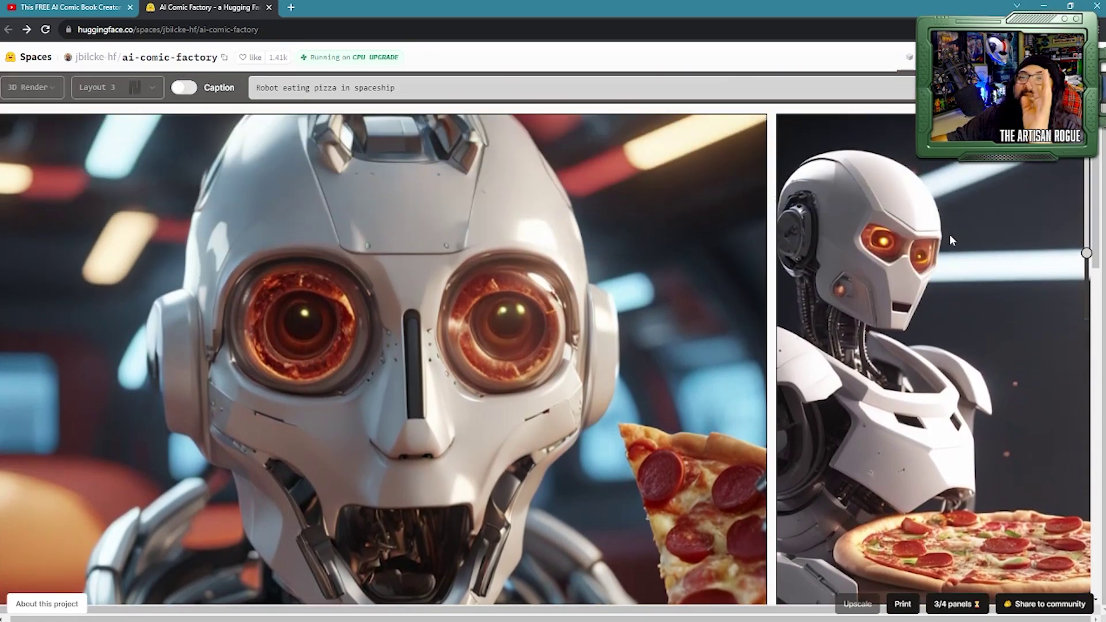
pyautogui.scroll(-2, 951, 239)
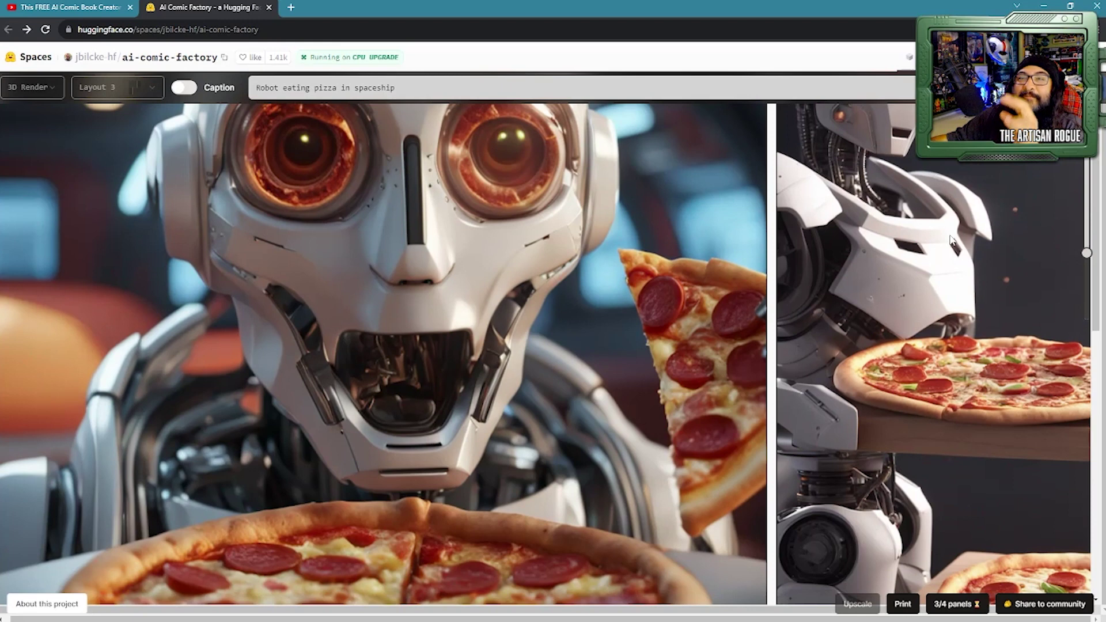
pyautogui.scroll(2, 951, 239)
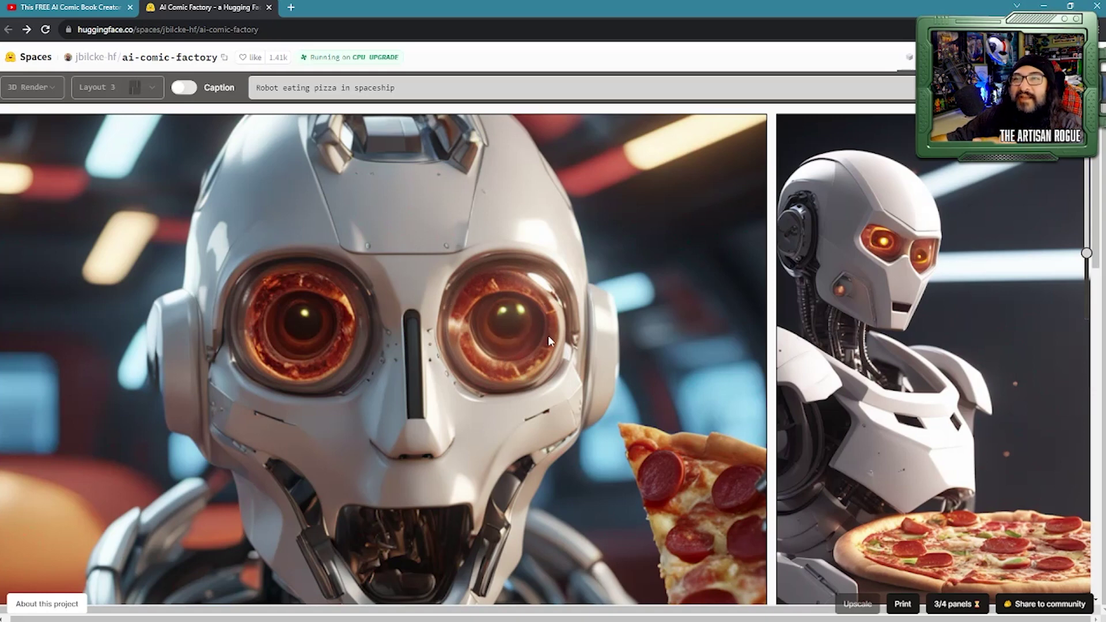
pyautogui.scroll(-1, 501, 348)
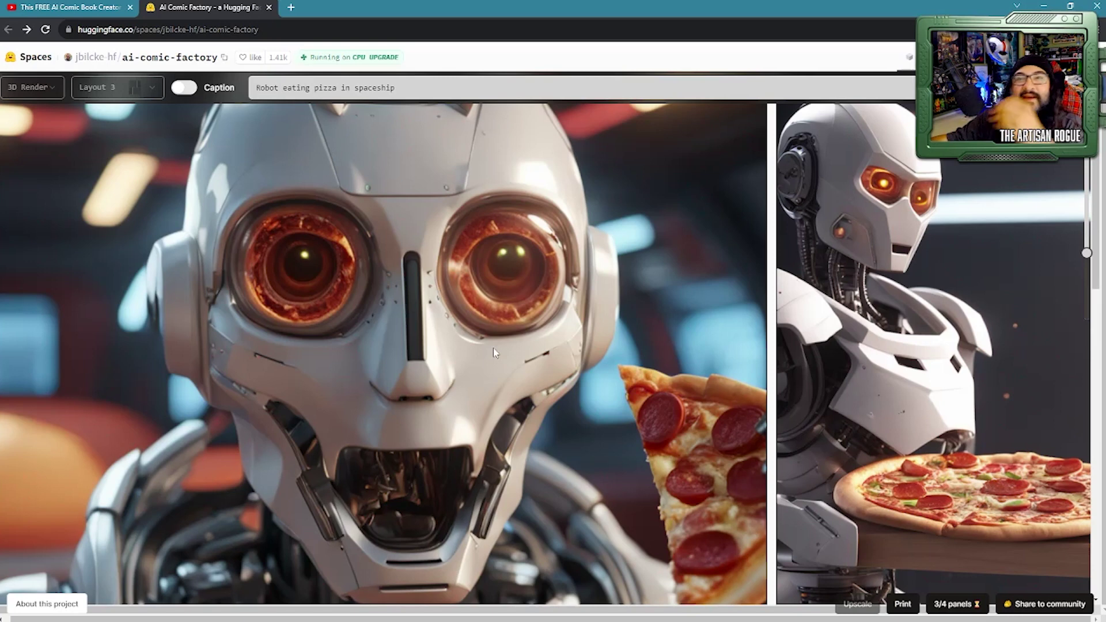
pyautogui.scroll(-3, 494, 353)
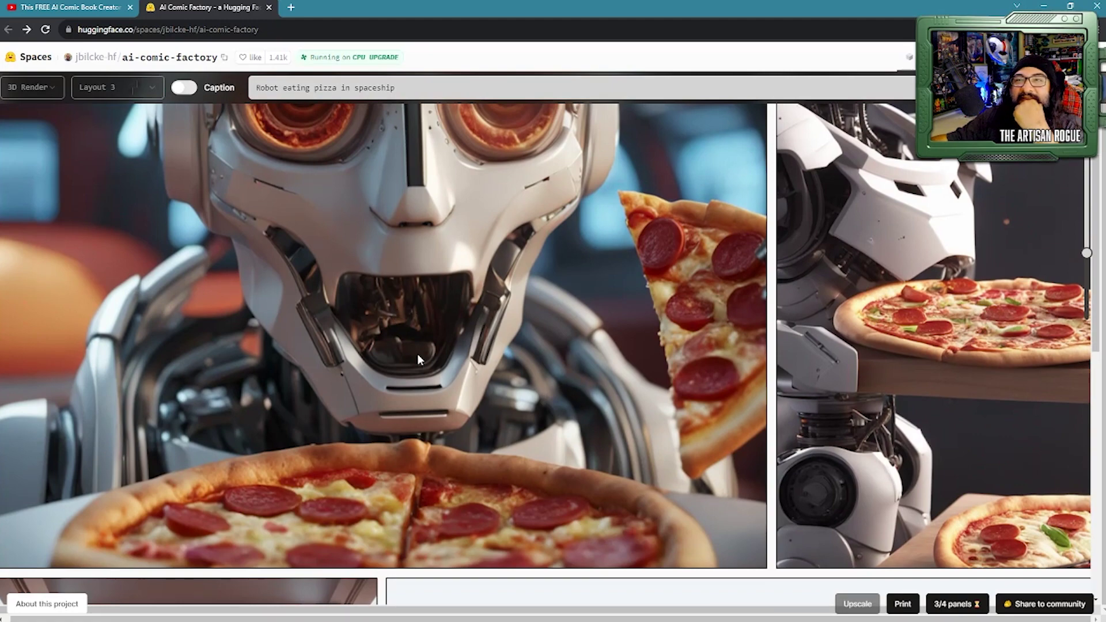
pyautogui.scroll(-5, 419, 355)
pyautogui.scroll(8, 419, 355)
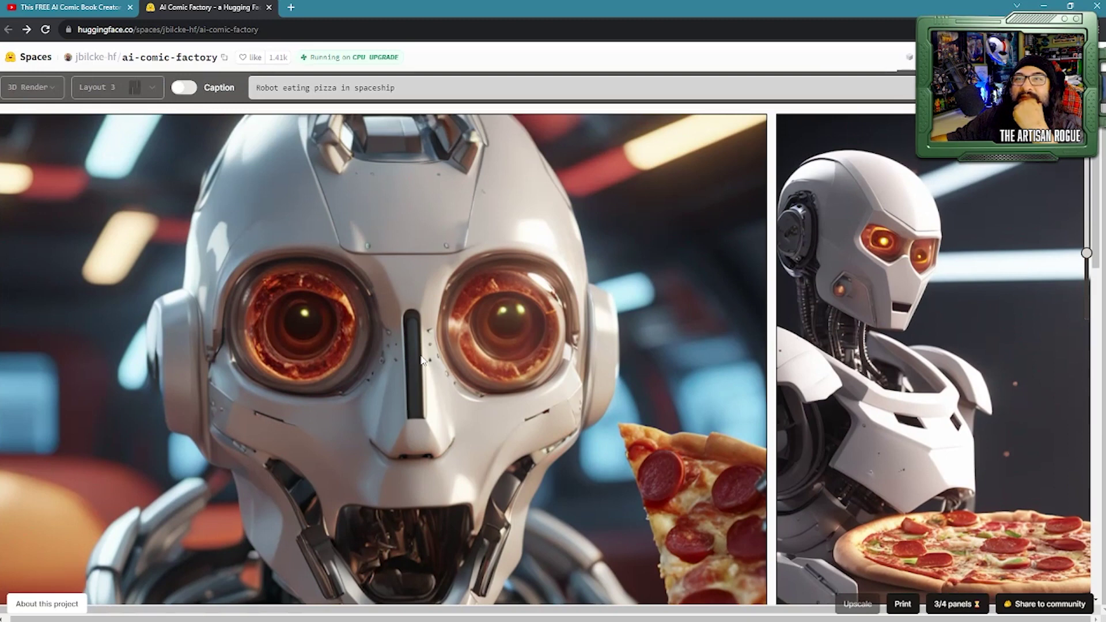
pyautogui.scroll(1, 422, 360)
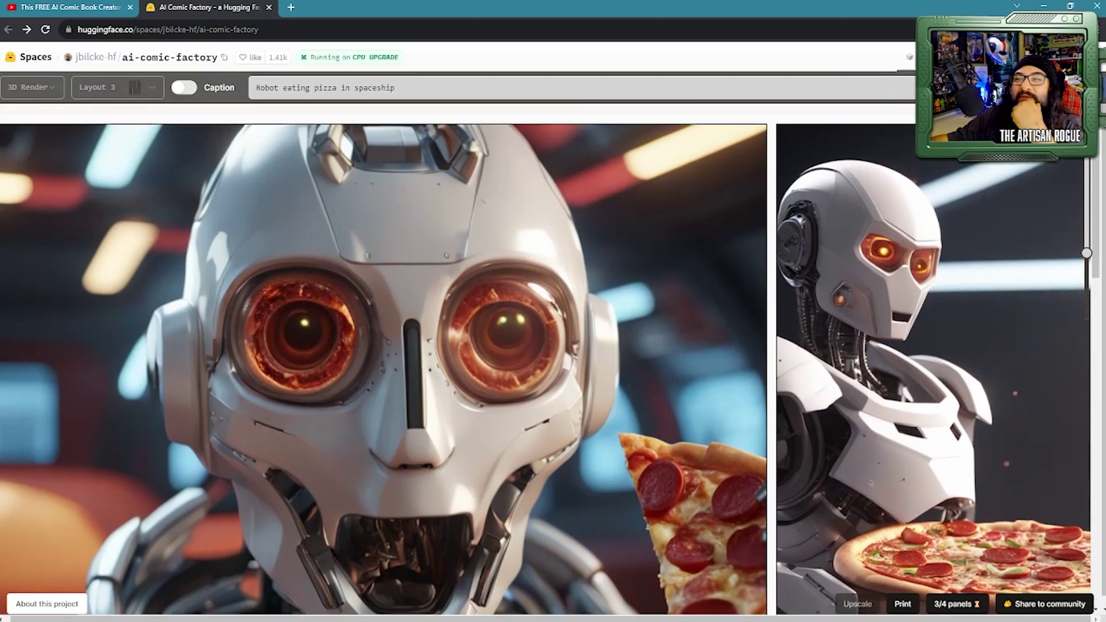
pyautogui.scroll(-2, 708, 481)
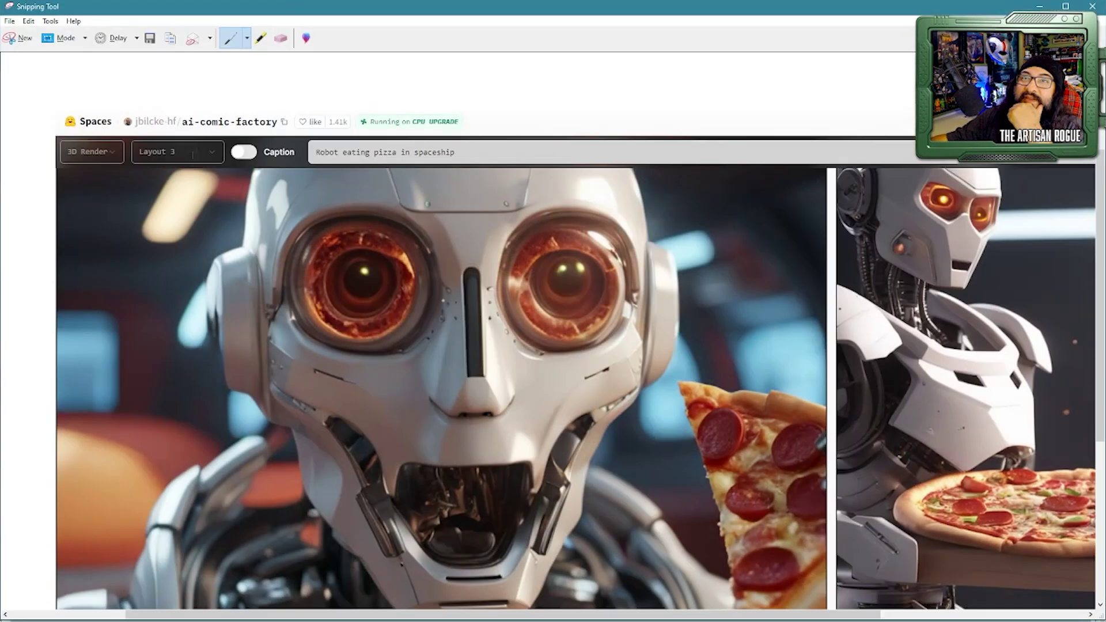
# Bring up the Snipping Tool's save and export options for the comic snip.
pyautogui.click(9, 21)
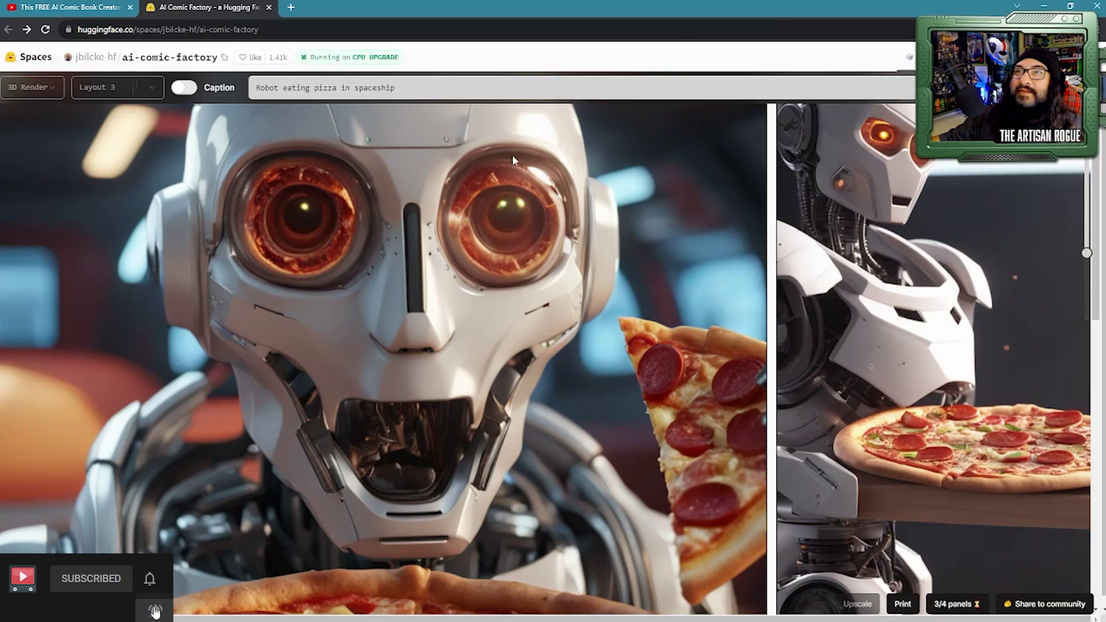
# Shrink the comic zoom and scroll down to the third panel's robot at the pepperoni table.
pyautogui.scroll(-10, 495, 233)
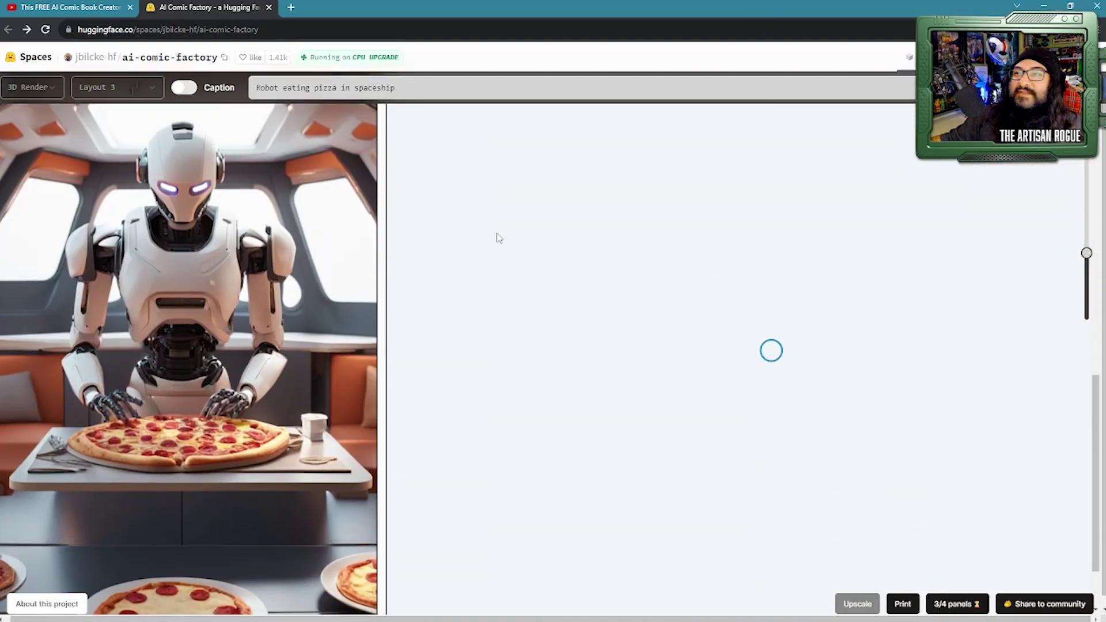
pyautogui.moveTo(1087, 254); pyautogui.dragTo(1101, 280)
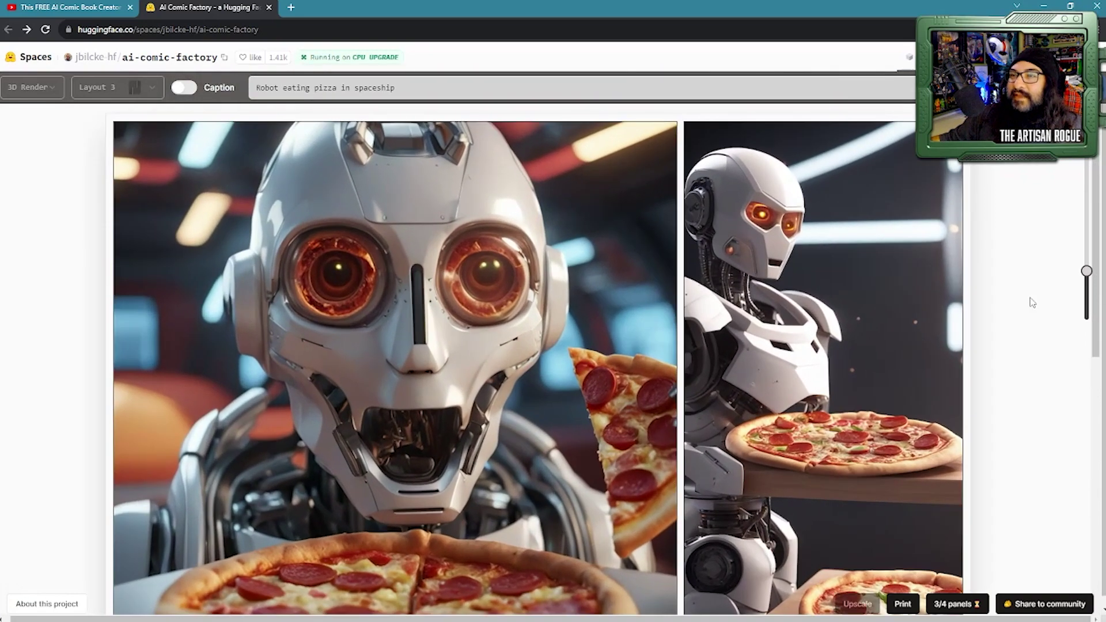
pyautogui.scroll(-8, 1032, 303)
pyautogui.scroll(-1, 1038, 296)
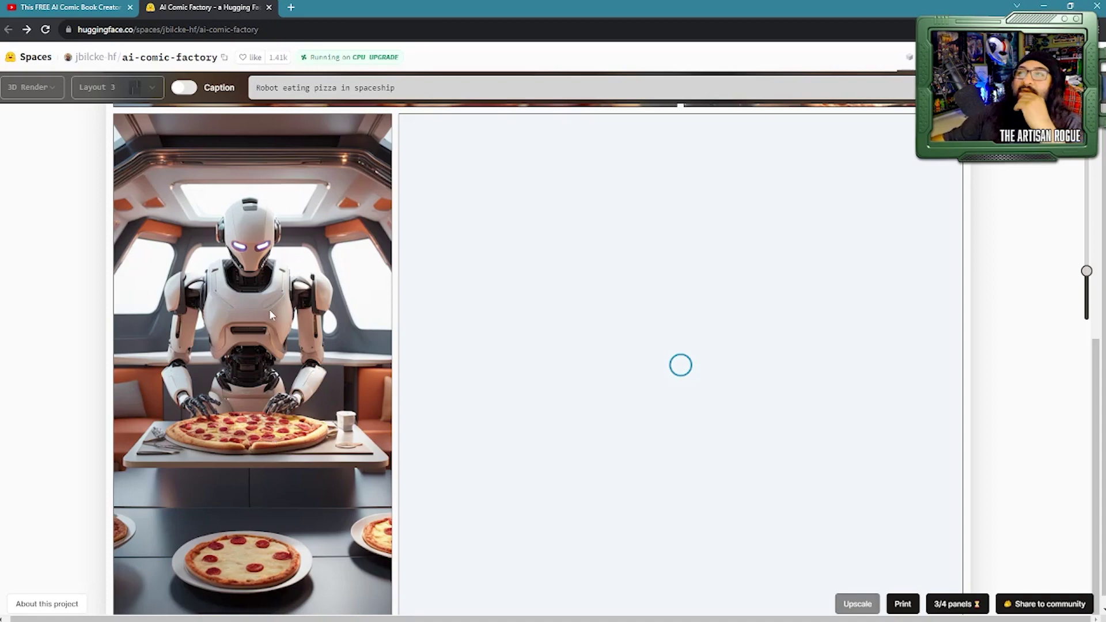
pyautogui.scroll(4, 513, 171)
pyautogui.scroll(5, 513, 171)
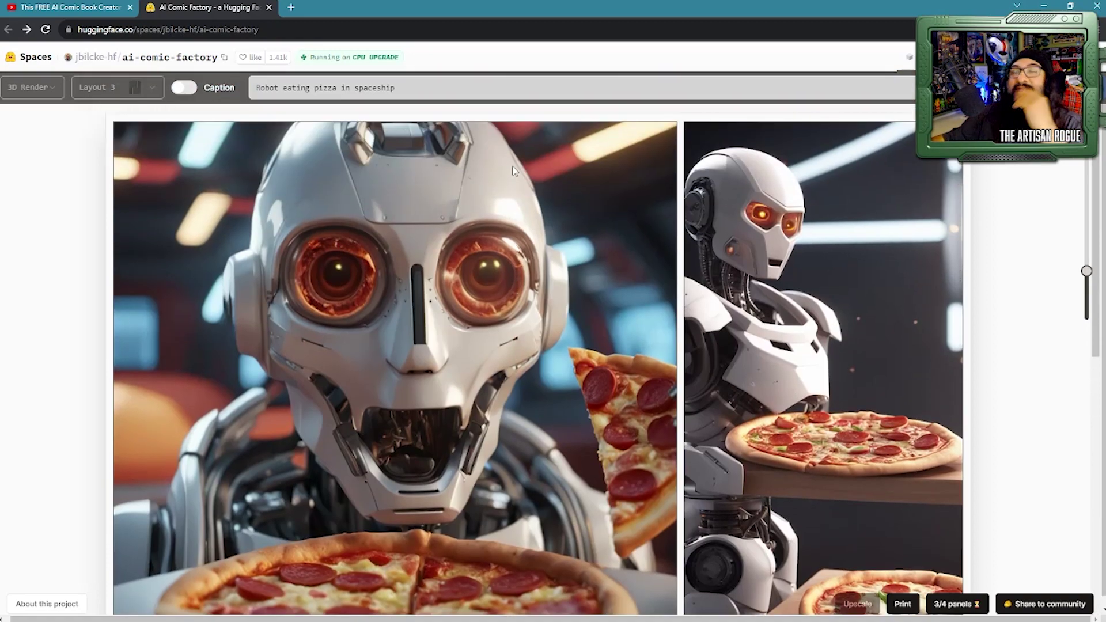